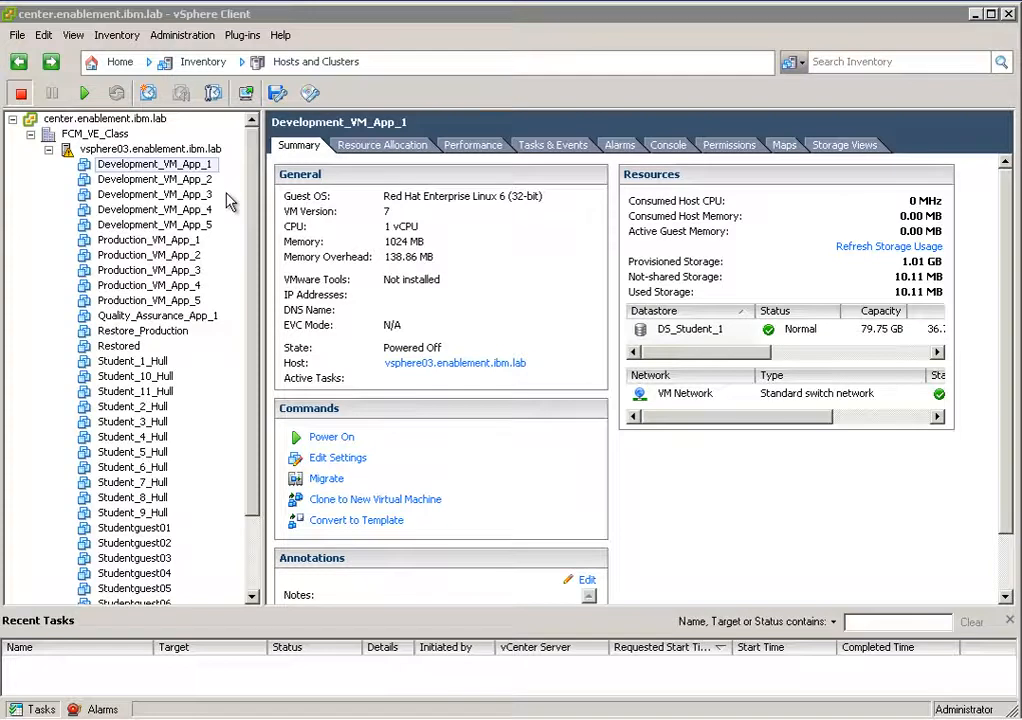
# Review the summaries of host vsphere03.enablement.ibm.lab and its Development and Production virtual machines.
pyautogui.click(170, 162)
pyautogui.click(173, 149)
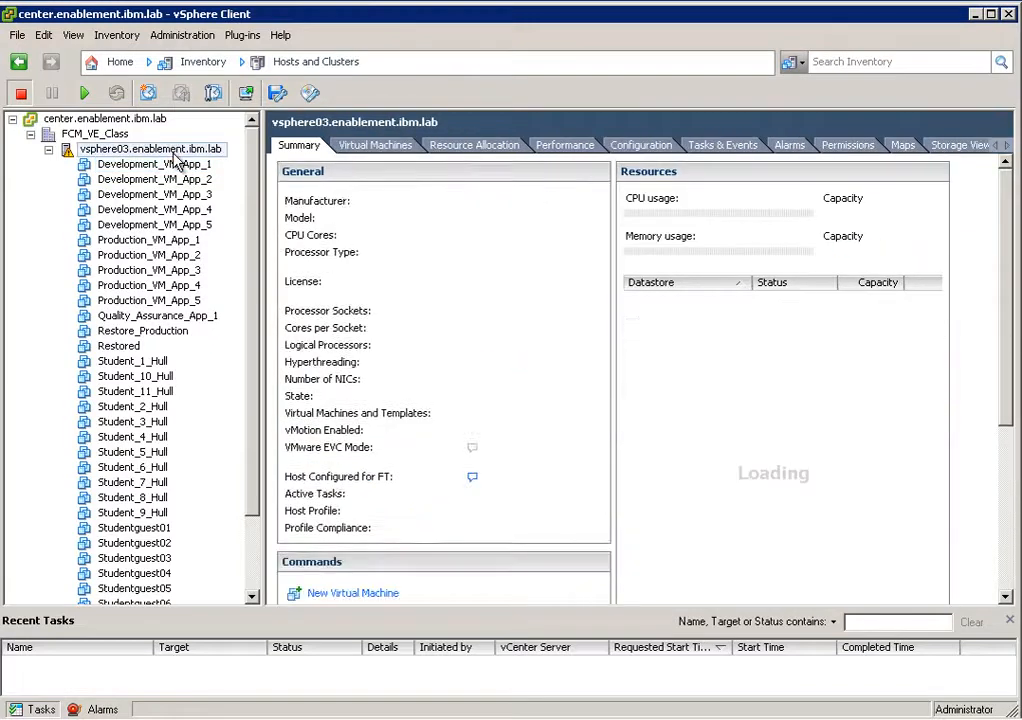
pyautogui.click(195, 164)
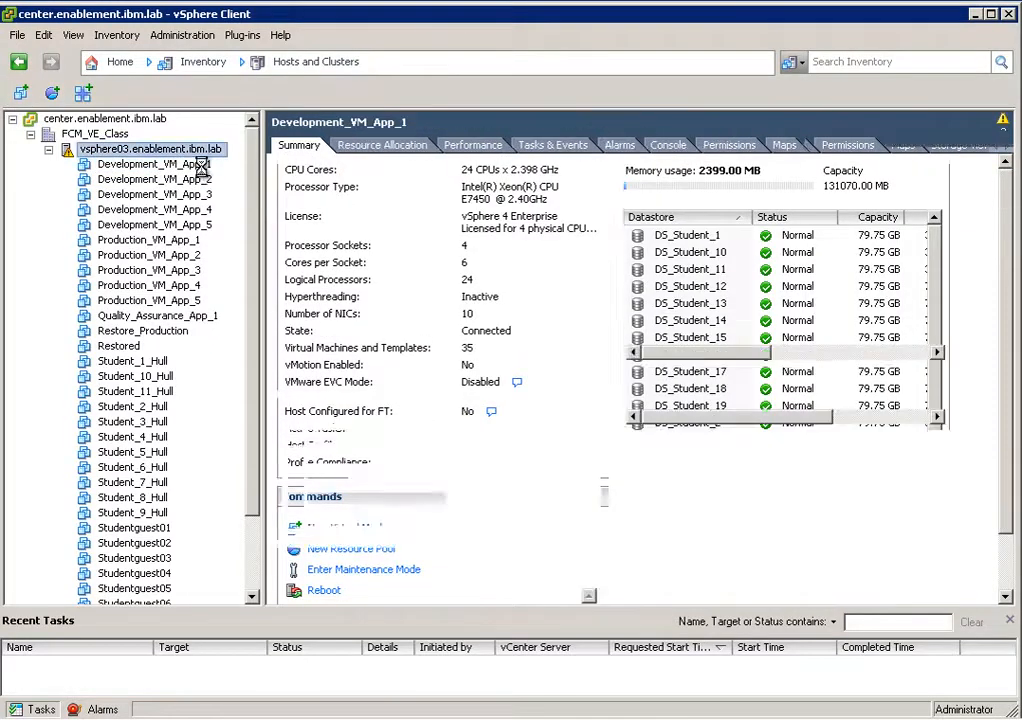
pyautogui.click(207, 180)
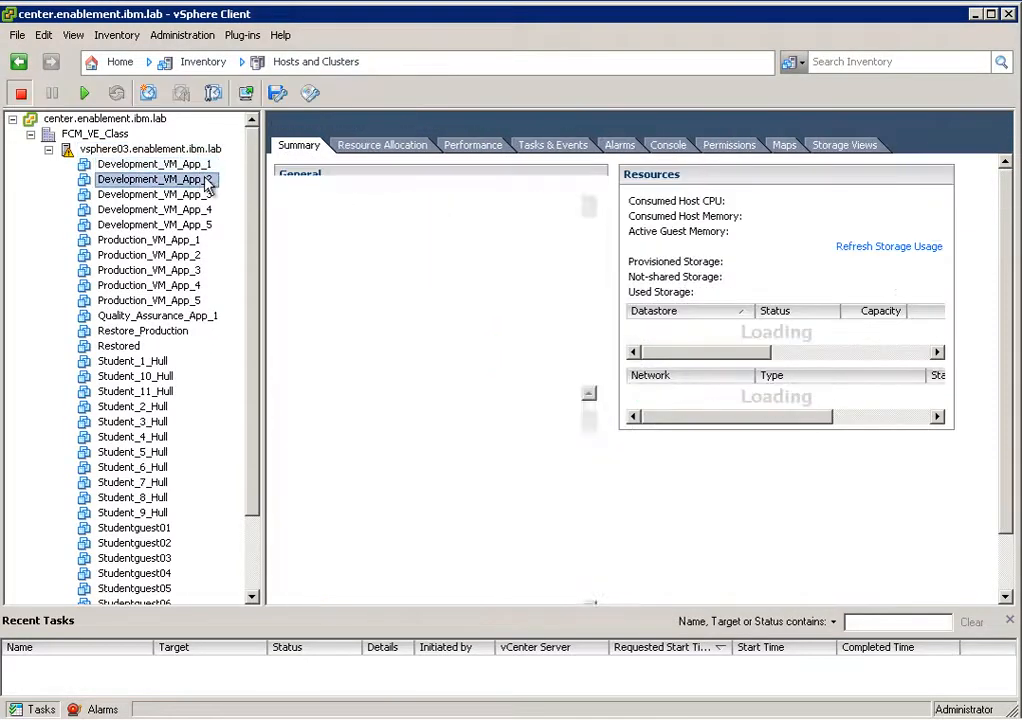
pyautogui.click(207, 195)
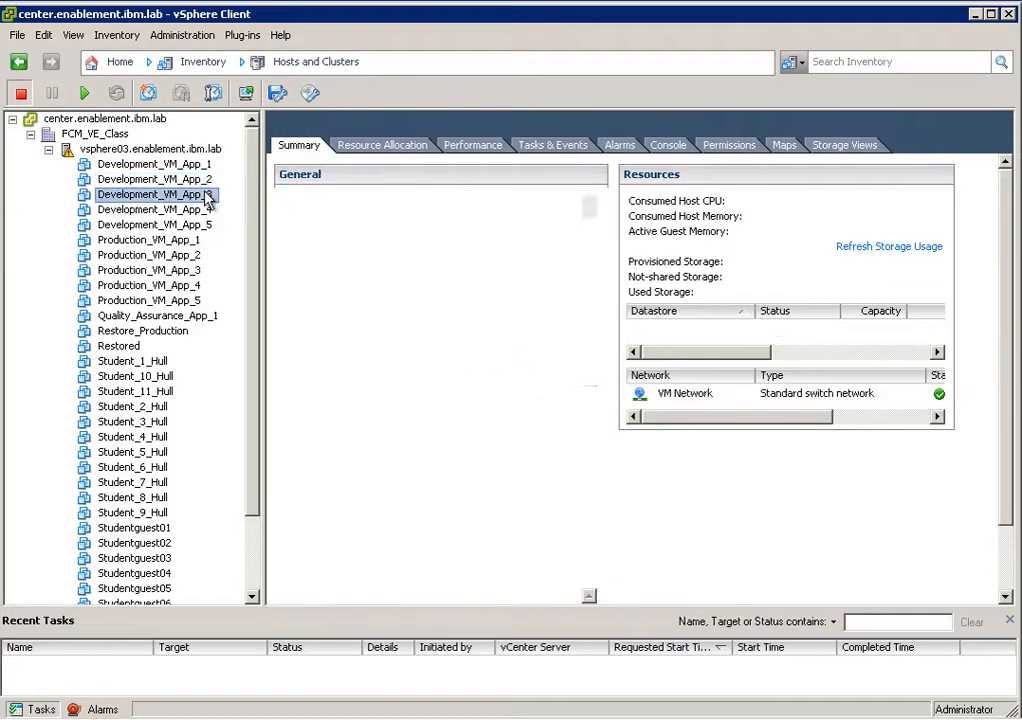
pyautogui.click(200, 149)
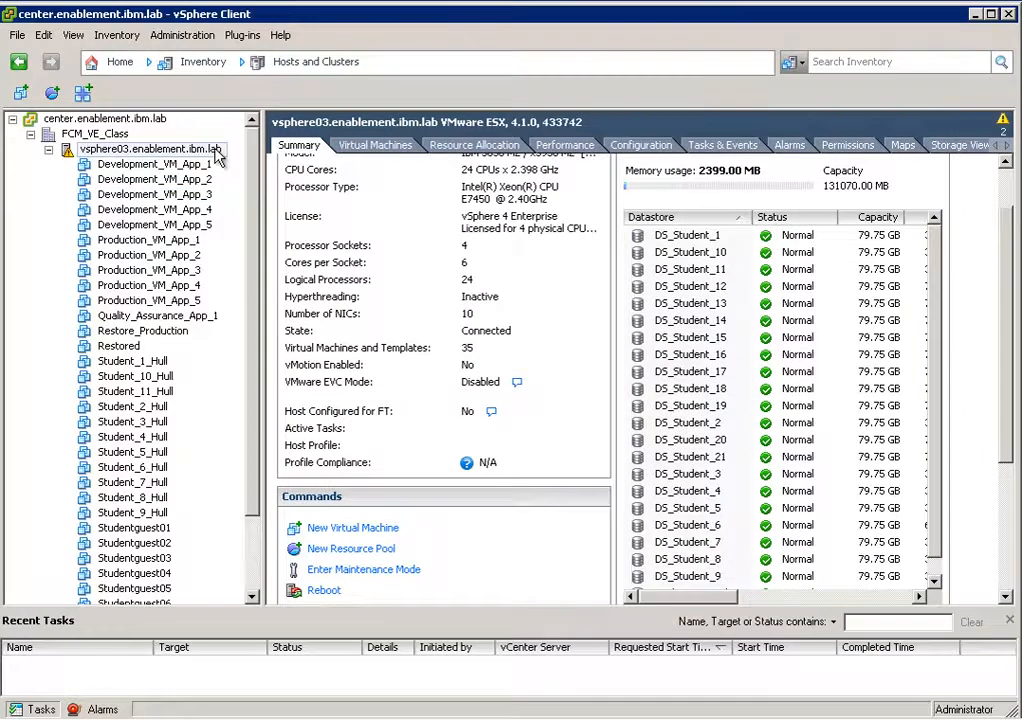
pyautogui.click(155, 166)
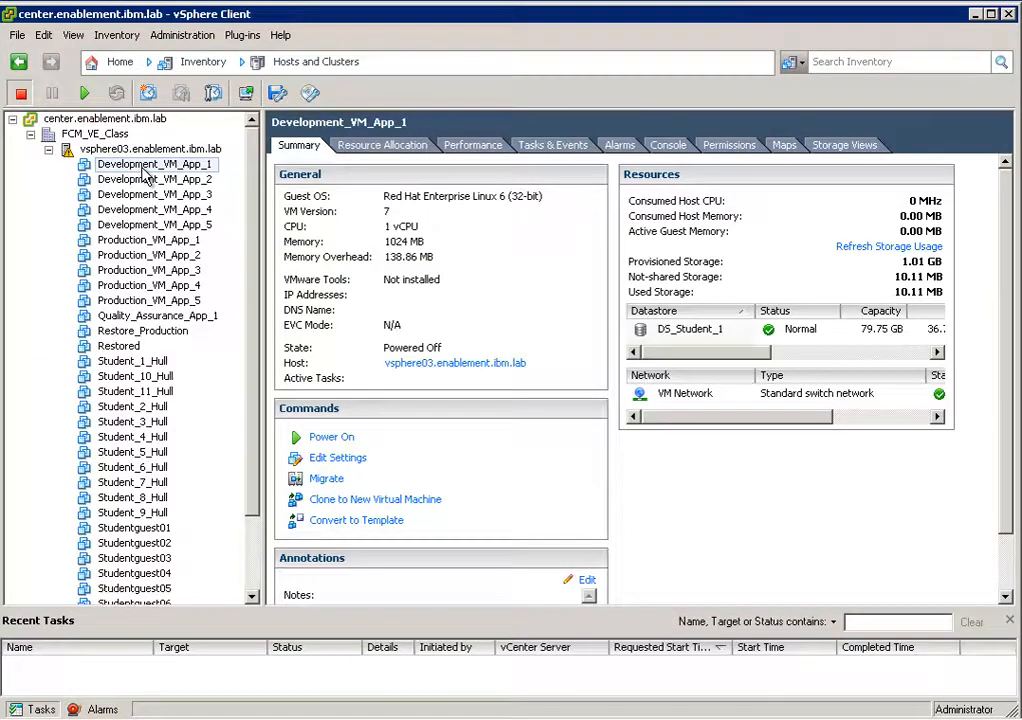
pyautogui.click(147, 241)
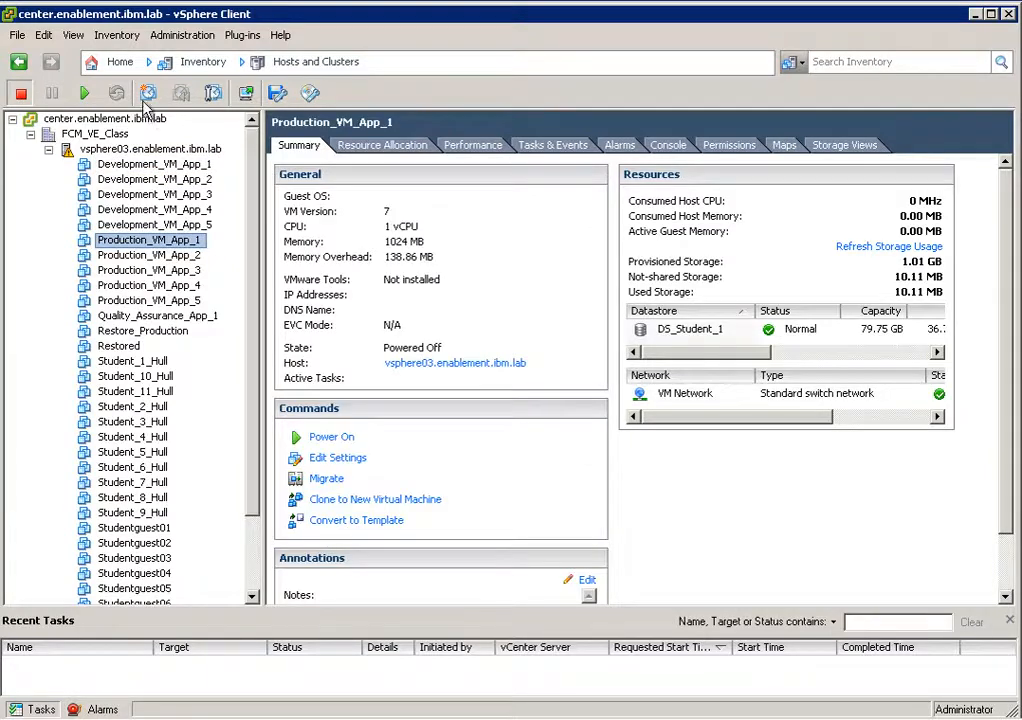
# Open the Getting Started page of the Tivoli Data Protection for VMware - WINVM1 plug-in.
pyautogui.click(127, 70)
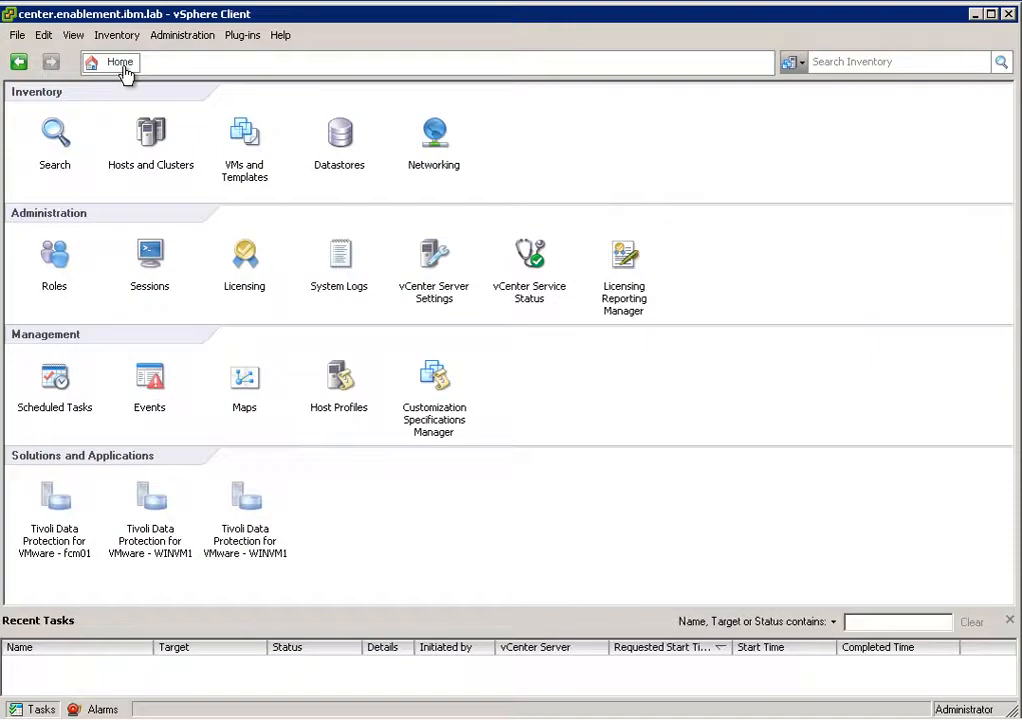
pyautogui.click(153, 500)
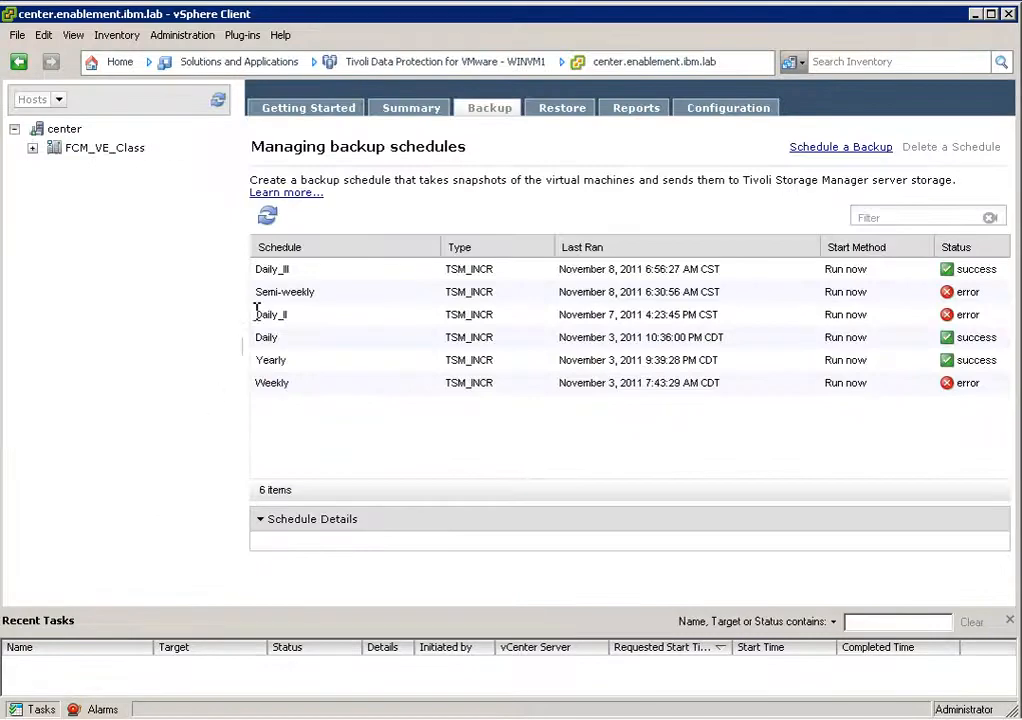
pyautogui.click(312, 110)
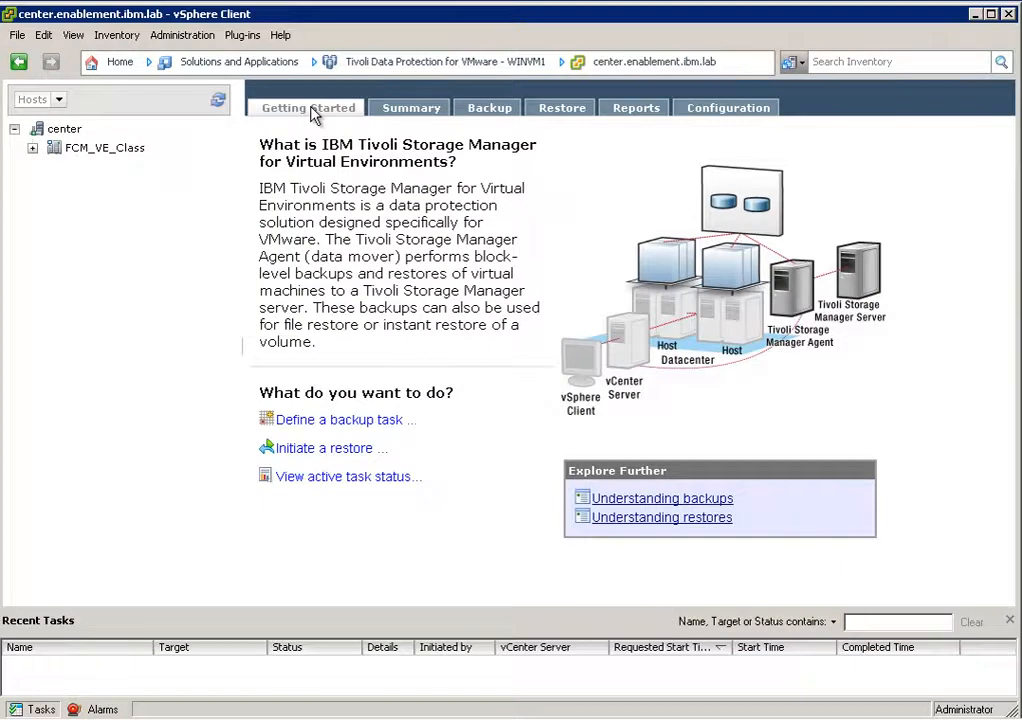
# Expand FCM_VE_Class down to the virtual machines of vsphere03.enablement.ibm.lab and widen the inventory tree.
pyautogui.click(35, 148)
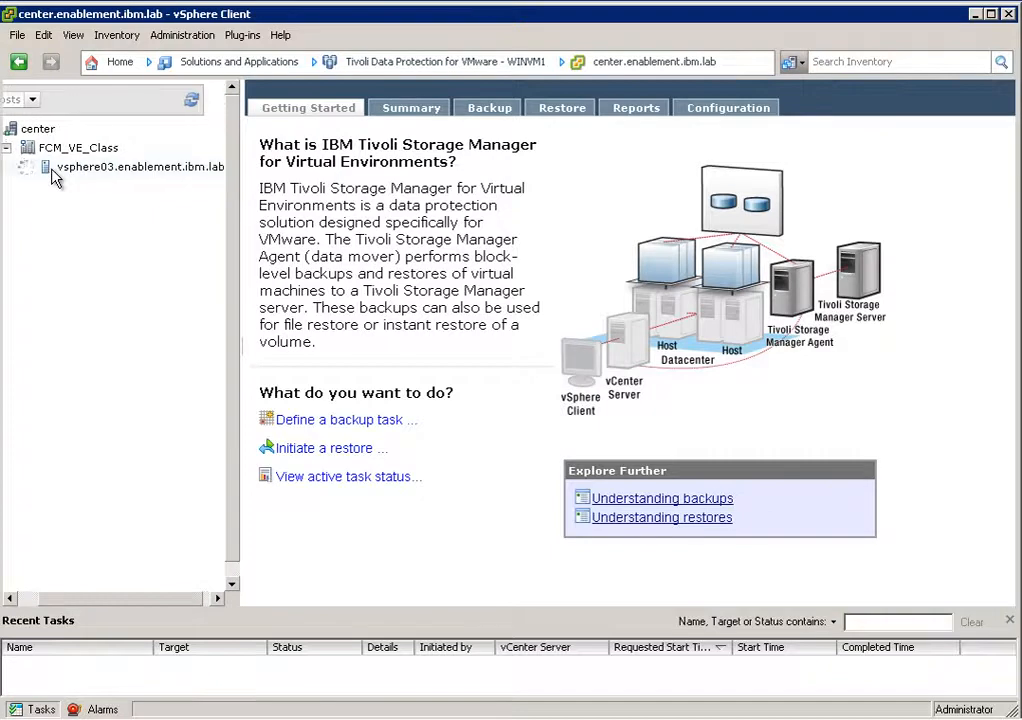
pyautogui.click(50, 169)
pyautogui.moveTo(240, 253)
pyautogui.mouseDown()
pyautogui.moveTo(247, 265)
pyautogui.moveTo(245, 243)
pyautogui.mouseUp()
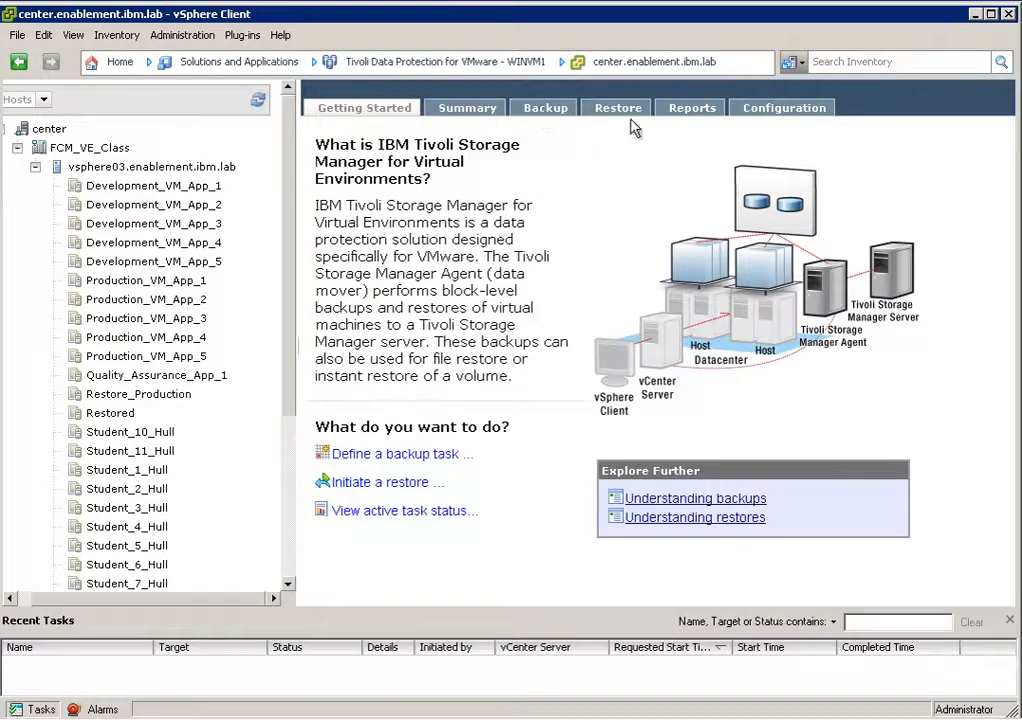
# Check the Tivoli Storage Manager Server configuration and bring up the backup schedule management page.
pyautogui.click(771, 116)
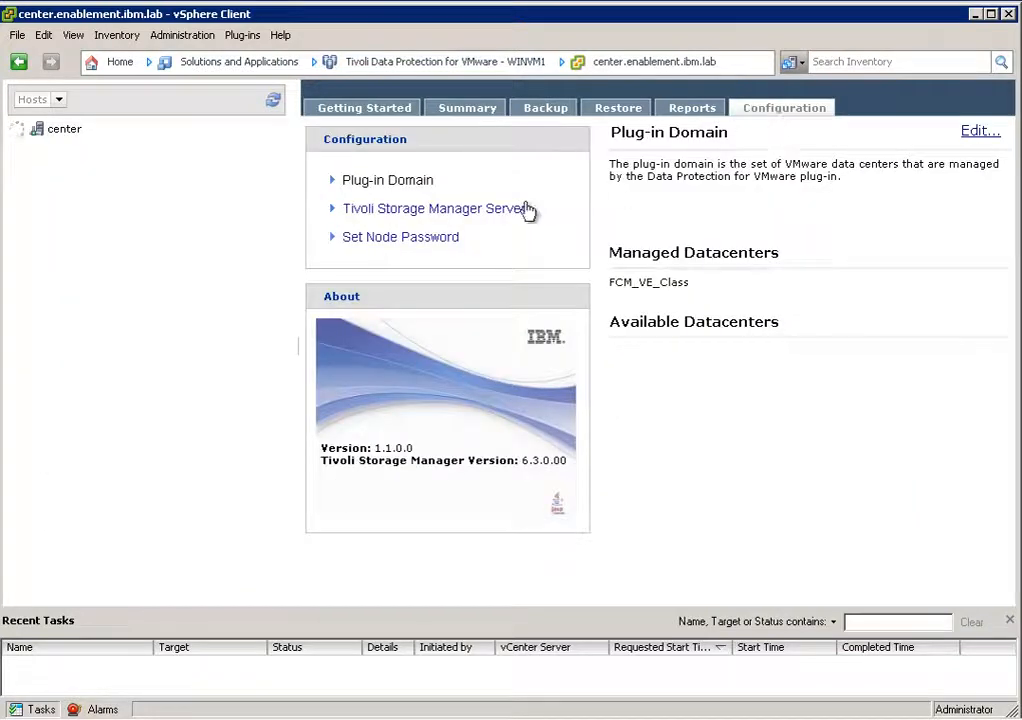
pyautogui.click(493, 212)
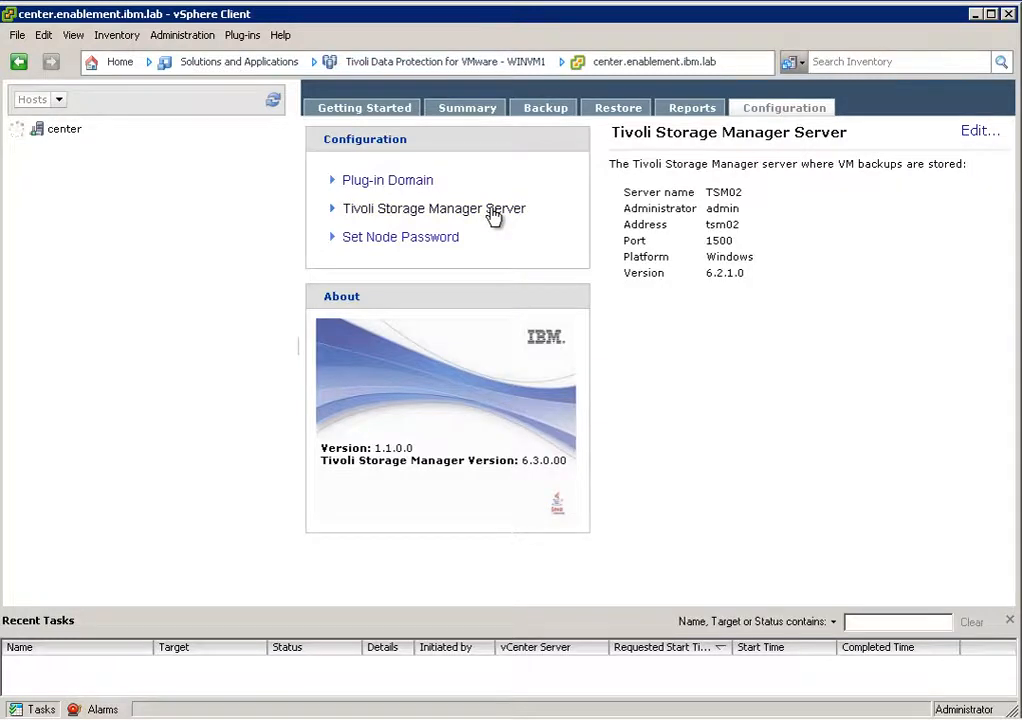
pyautogui.click(548, 110)
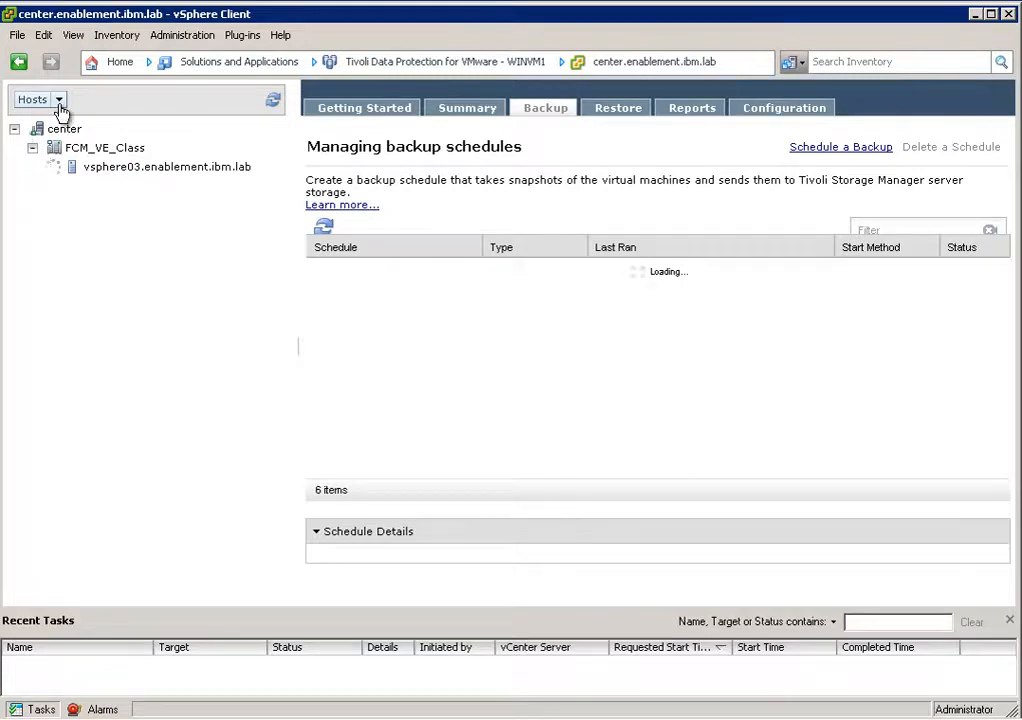
# View the data stores under FCM_VE_Class in the inventory tree and switch the tree back to hosts.
pyautogui.click(59, 101)
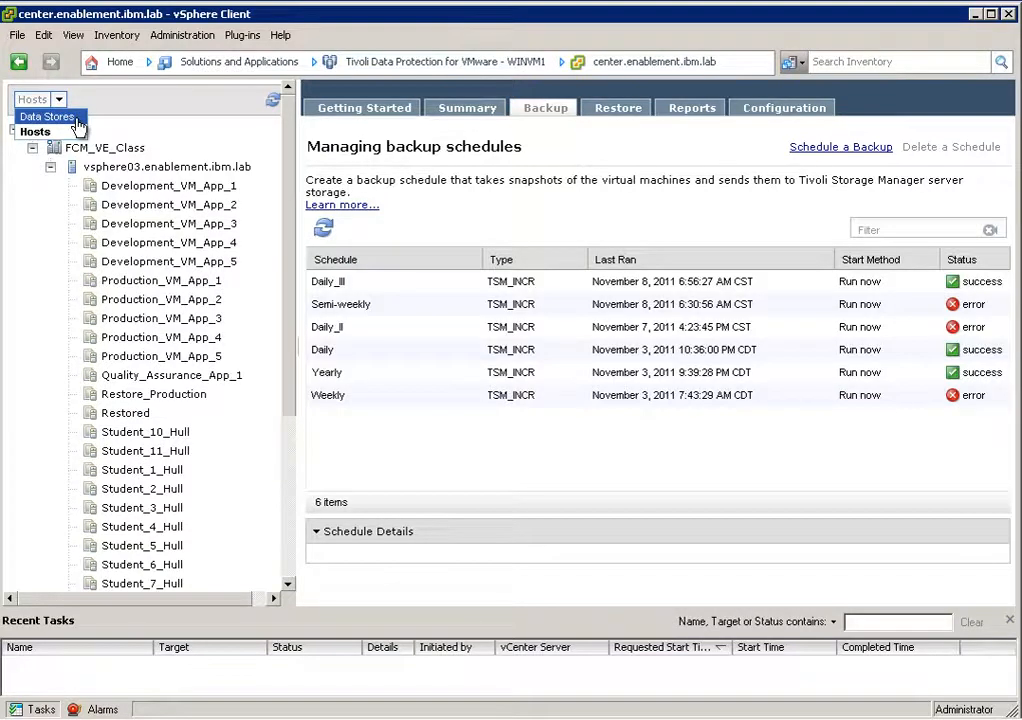
pyautogui.click(78, 118)
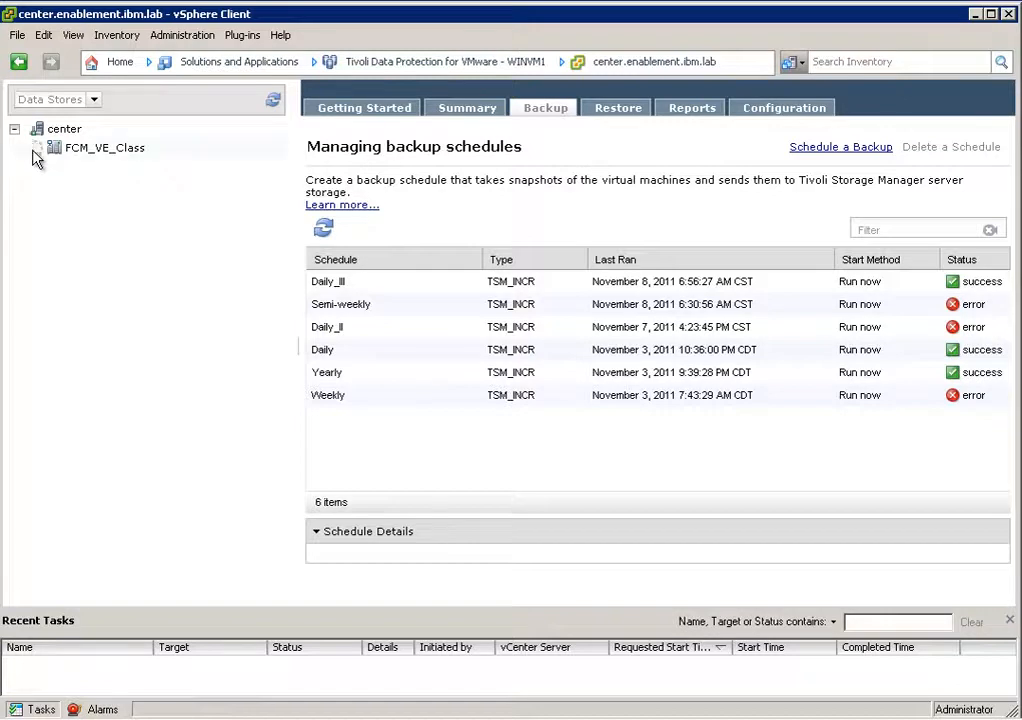
pyautogui.click(33, 149)
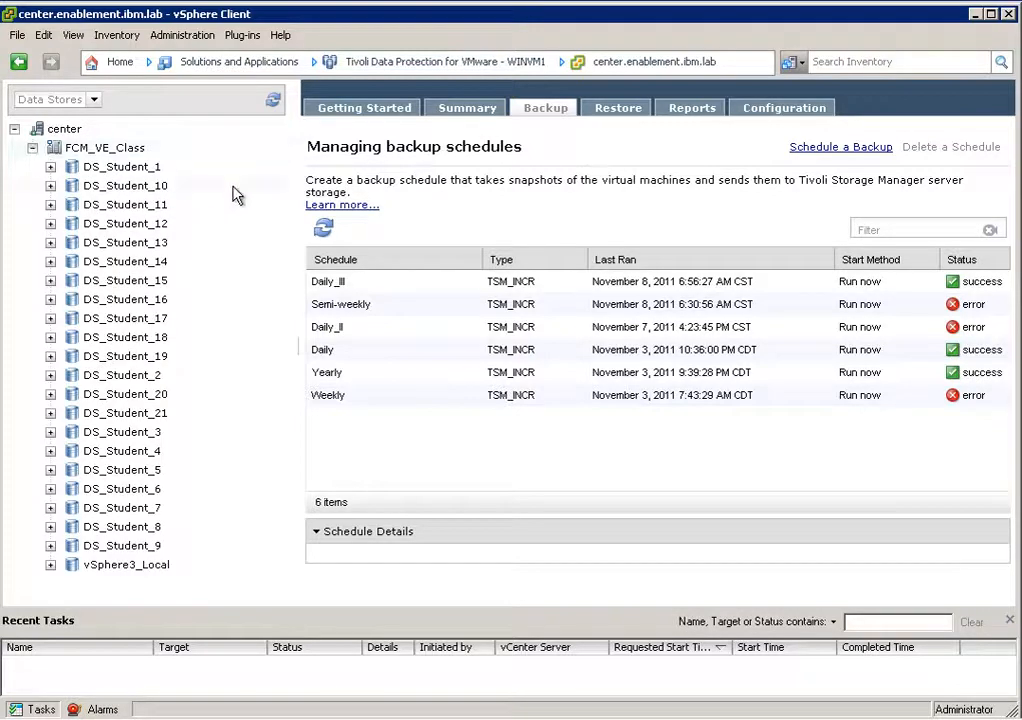
pyautogui.click(93, 101)
pyautogui.click(45, 132)
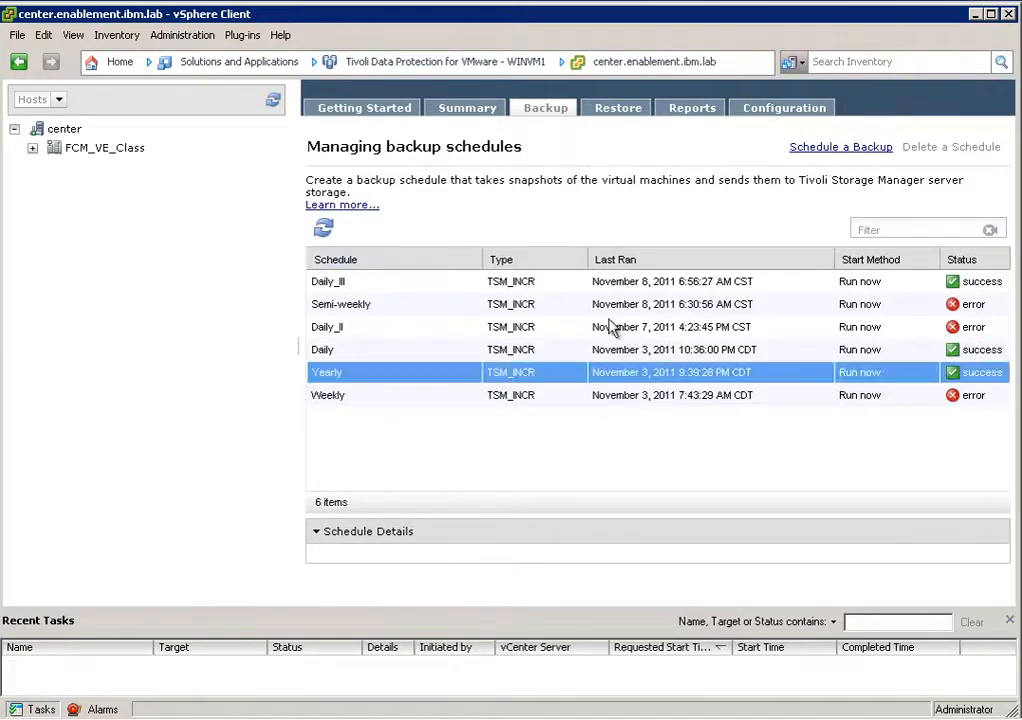
pyautogui.click(662, 395)
pyautogui.click(668, 370)
pyautogui.click(674, 349)
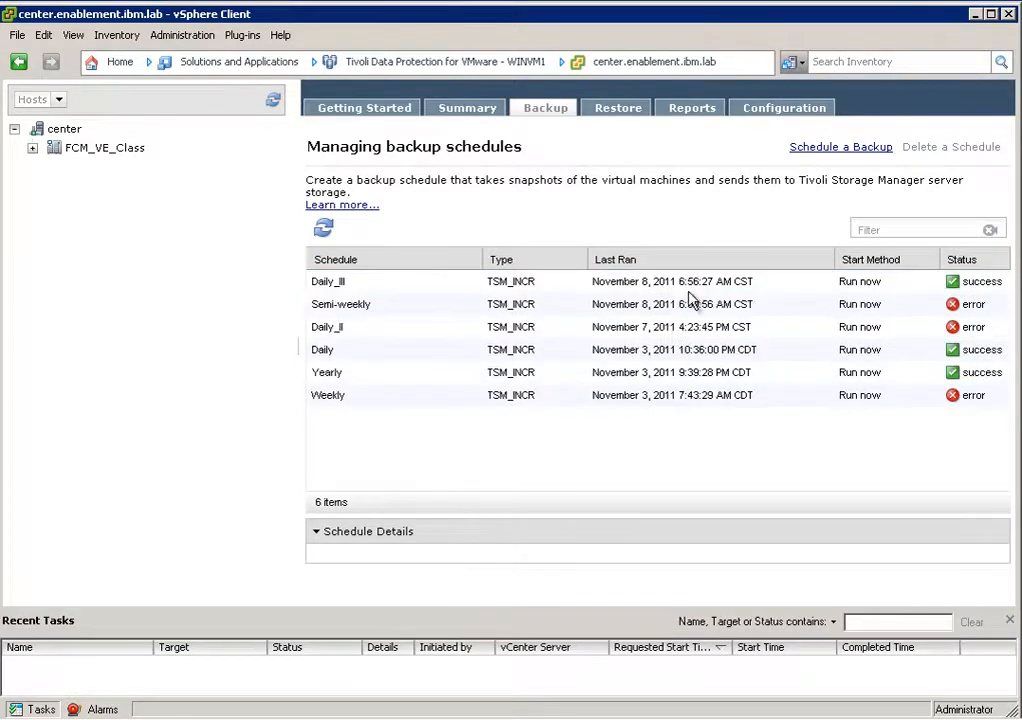
# Start a new backup schedule with Weekly_Production as both its name and description, and continue to the source selection.
pyautogui.click(826, 157)
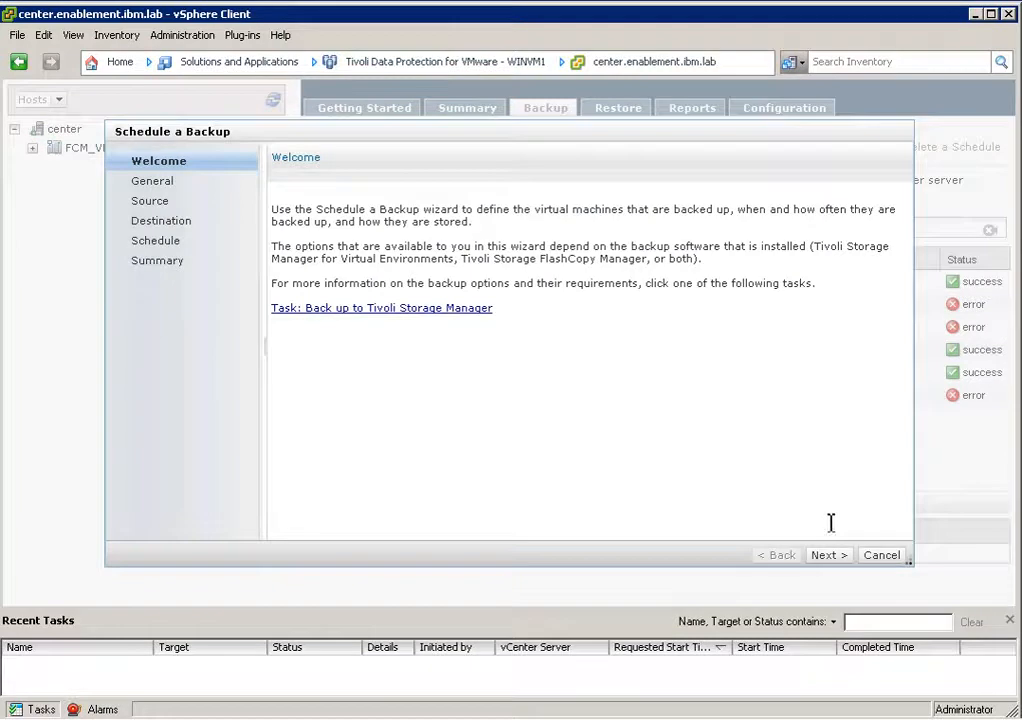
pyautogui.click(826, 556)
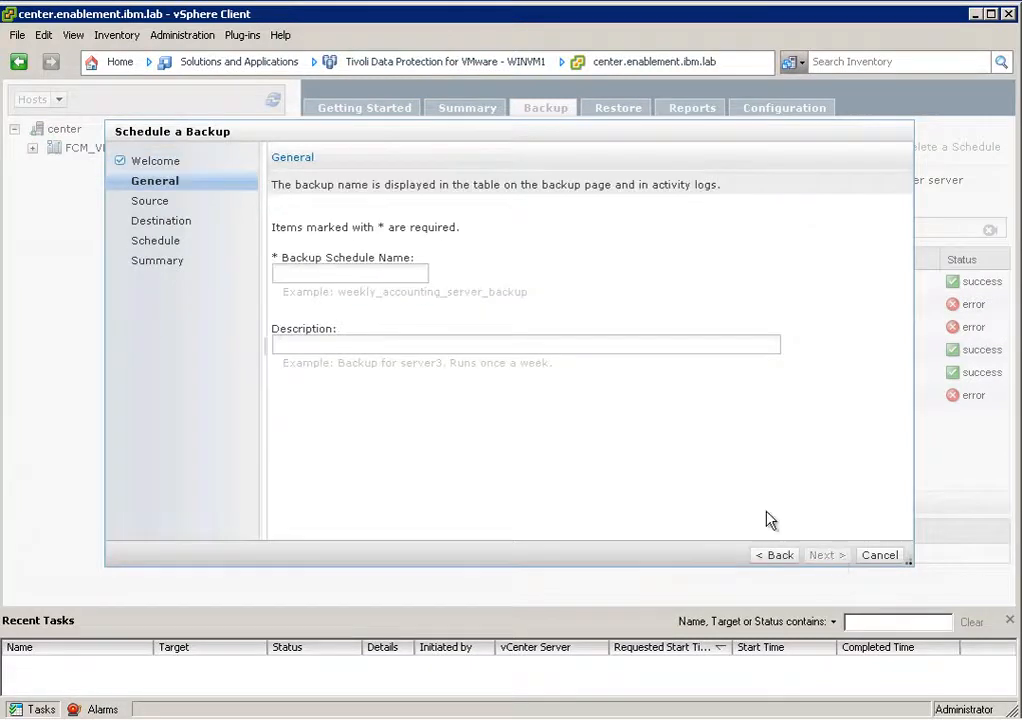
pyautogui.click(329, 277)
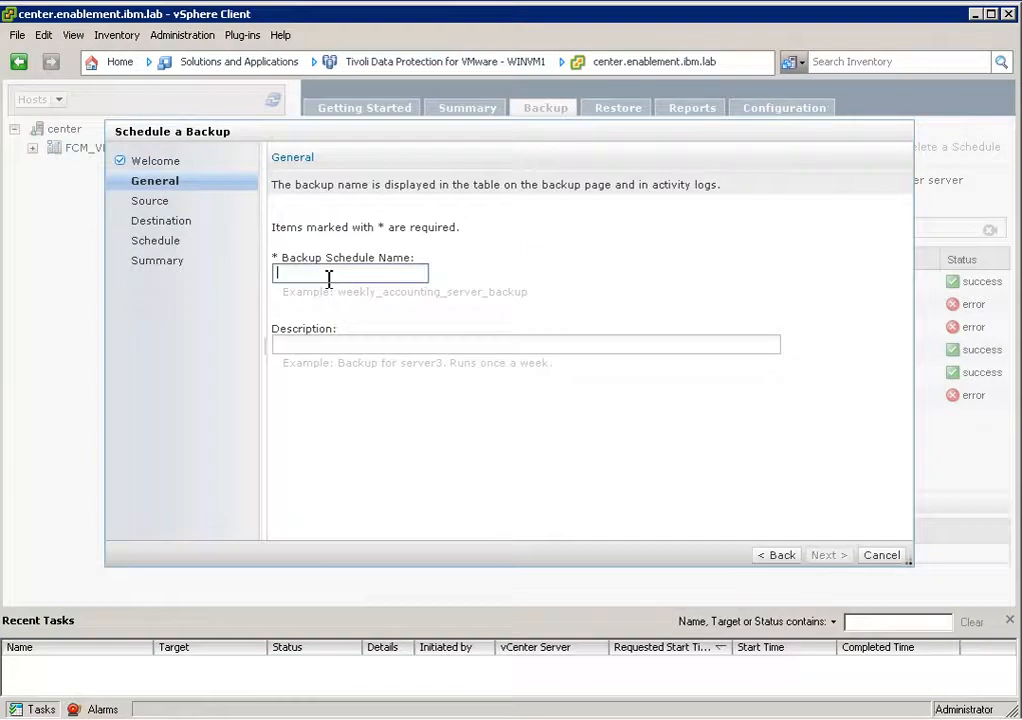
pyautogui.write('Weeklyy')
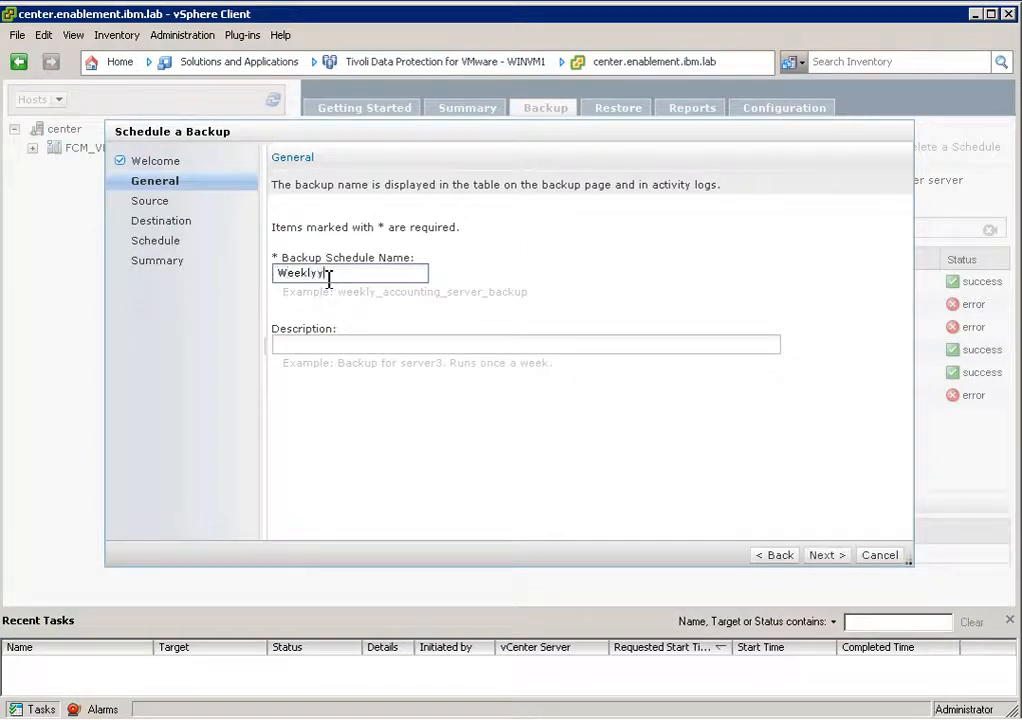
pyautogui.press('BackSpace')
pyautogui.write('_Production')
pyautogui.moveTo(408, 274); pyautogui.dragTo(276, 273)
pyautogui.hotkey('ctrl', 'c')
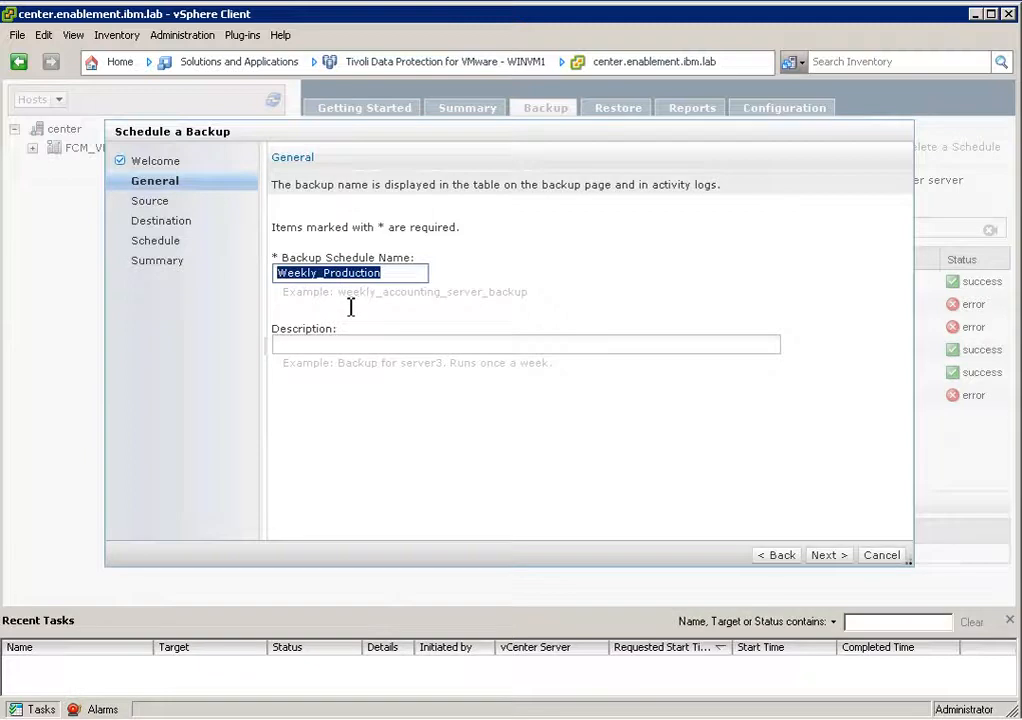
pyautogui.click(359, 345)
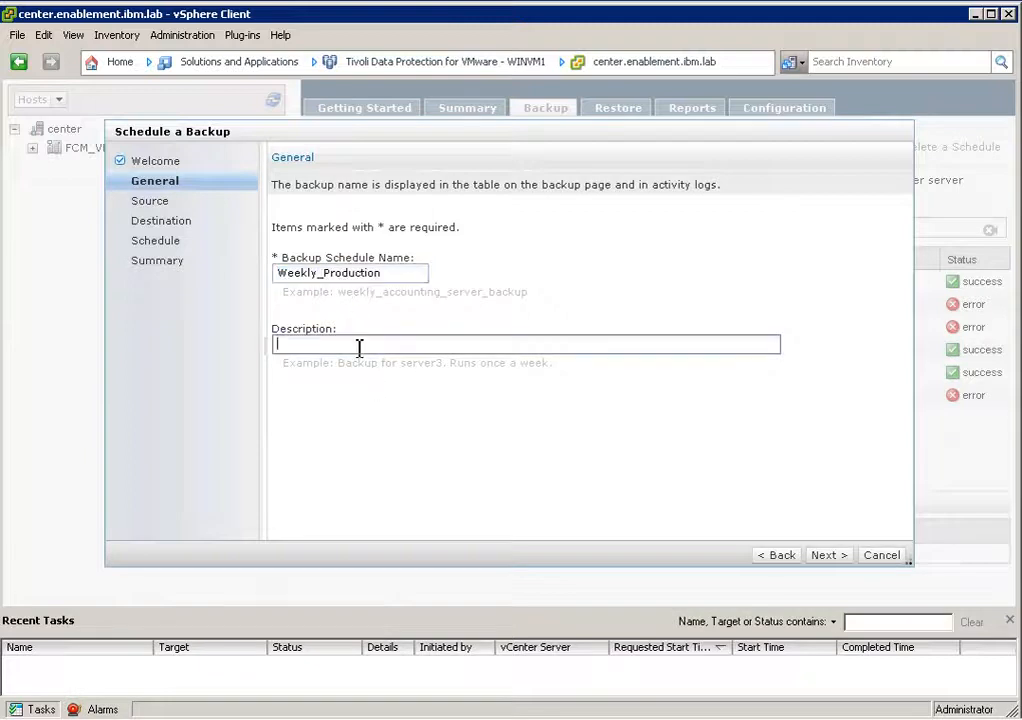
pyautogui.hotkey('ctrl', 'v')
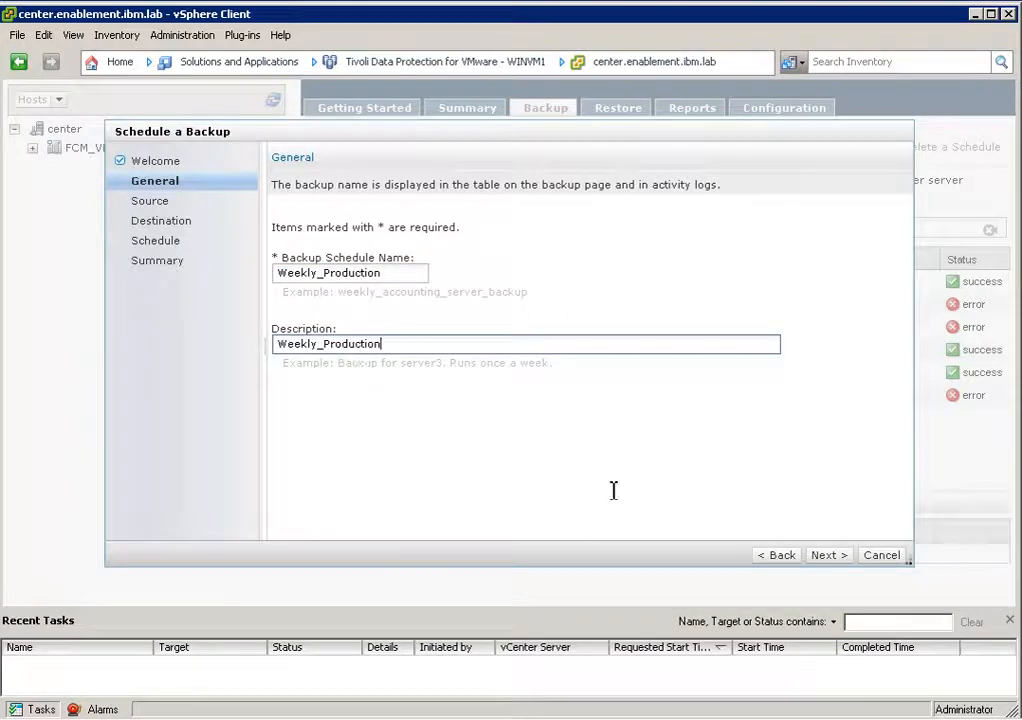
pyautogui.click(838, 561)
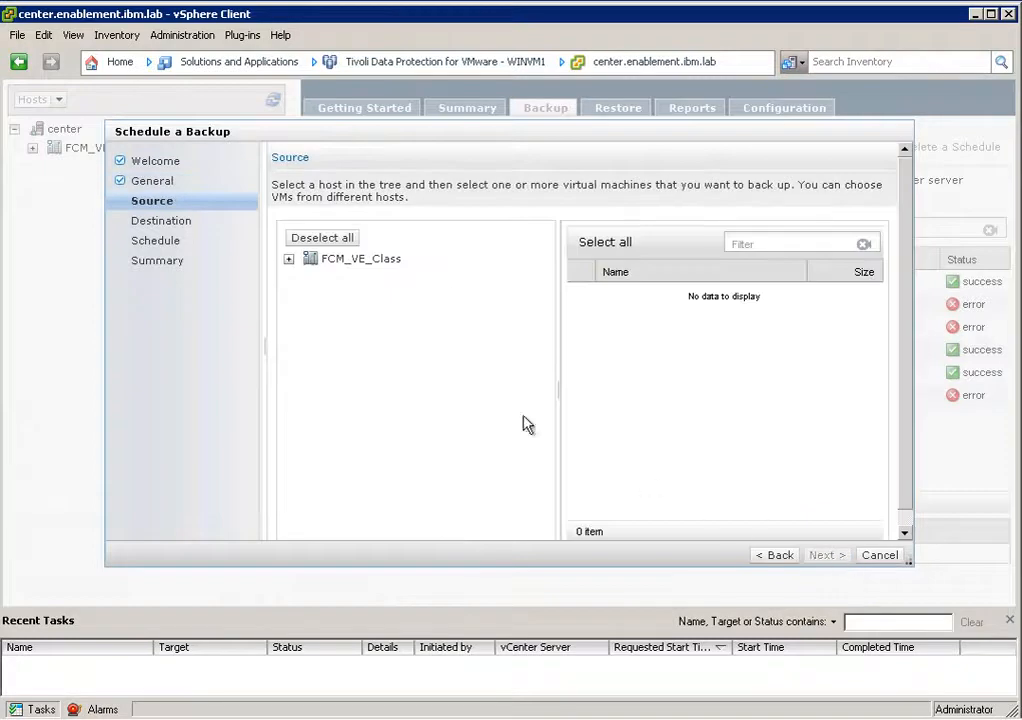
# Choose Production_VM_App_1 on host vsphere03.enablement.ibm.lab as the backup source and continue to the destination.
pyautogui.click(289, 261)
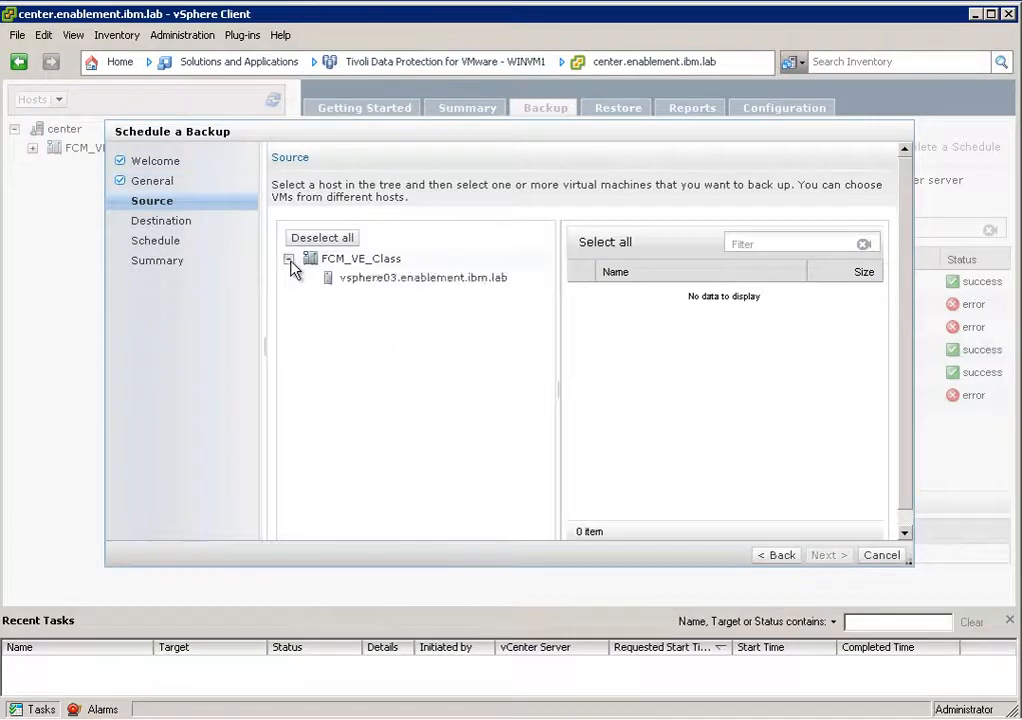
pyautogui.click(366, 280)
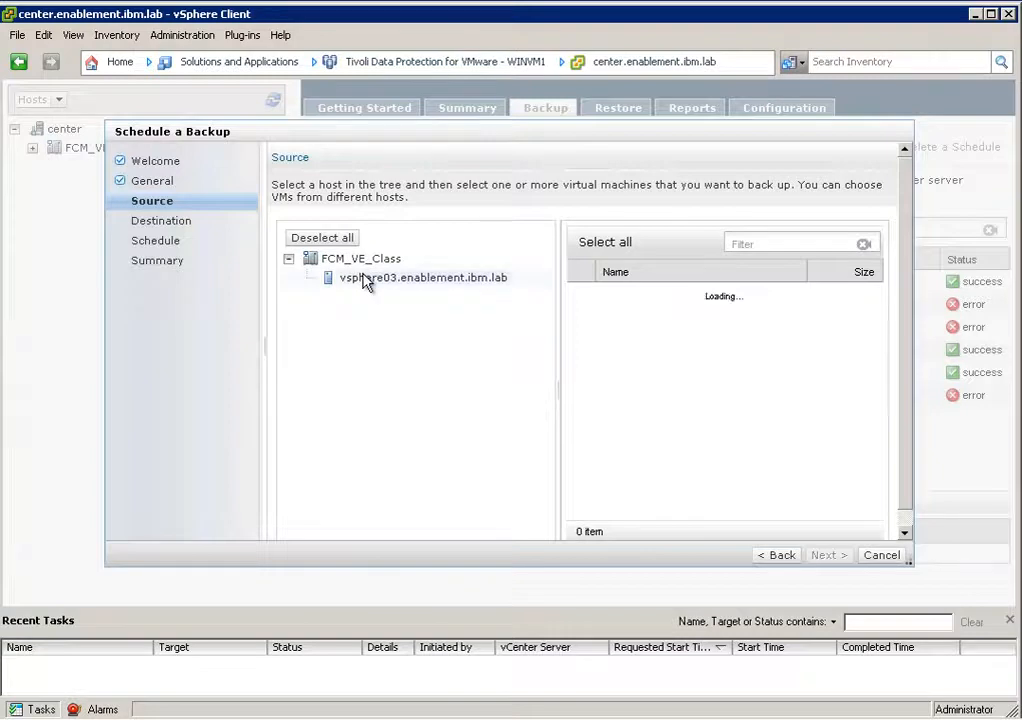
pyautogui.click(580, 294)
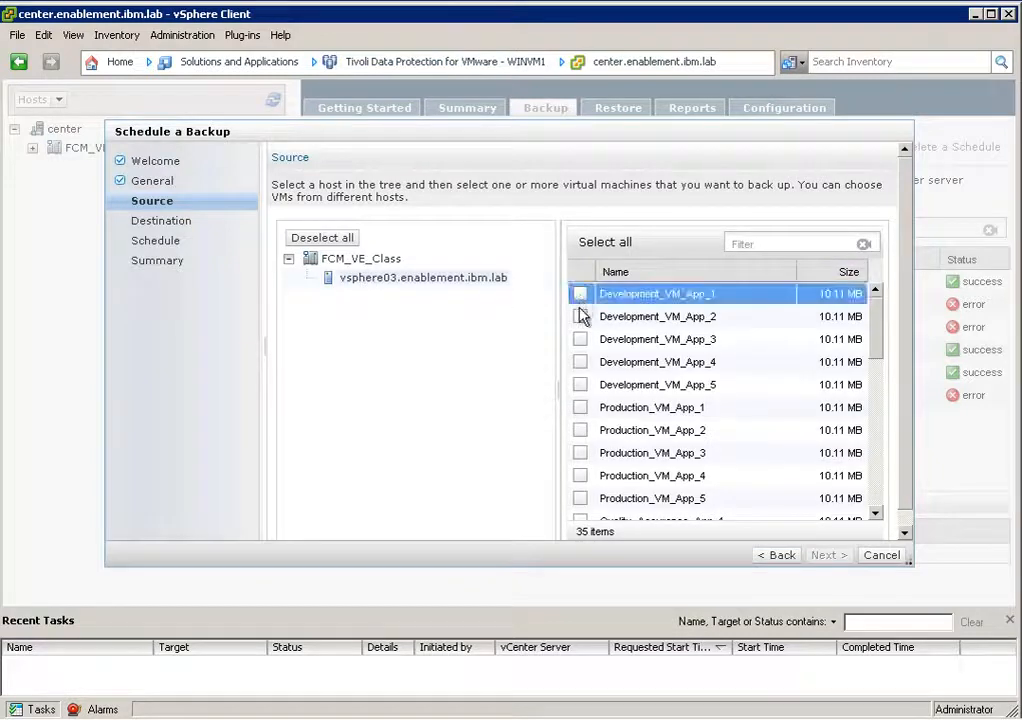
pyautogui.click(580, 408)
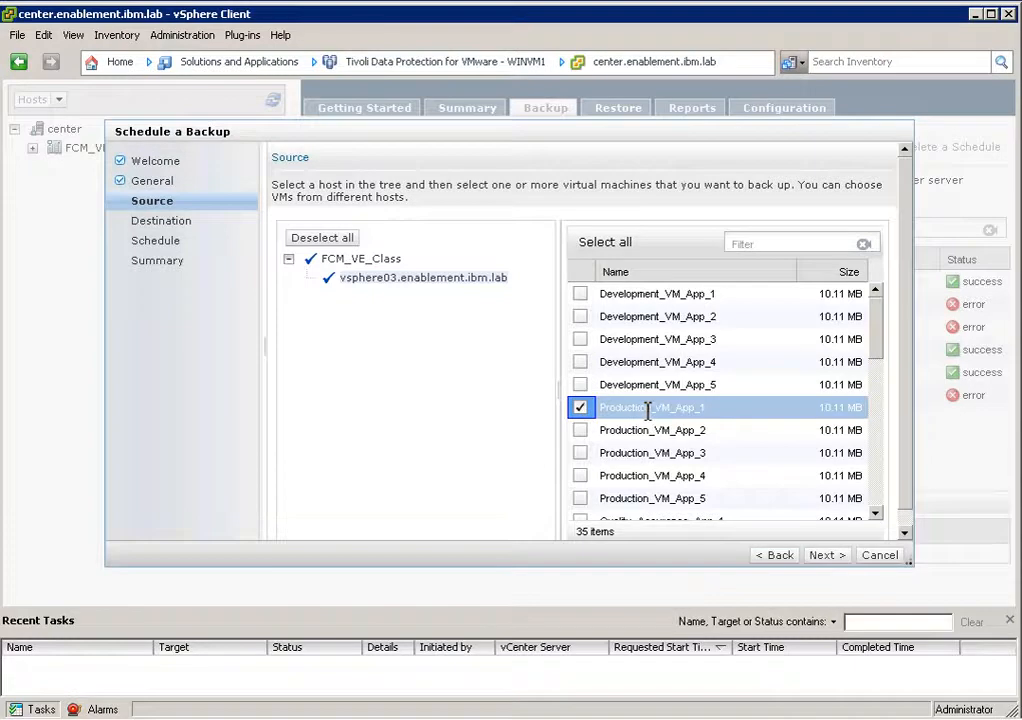
pyautogui.click(826, 556)
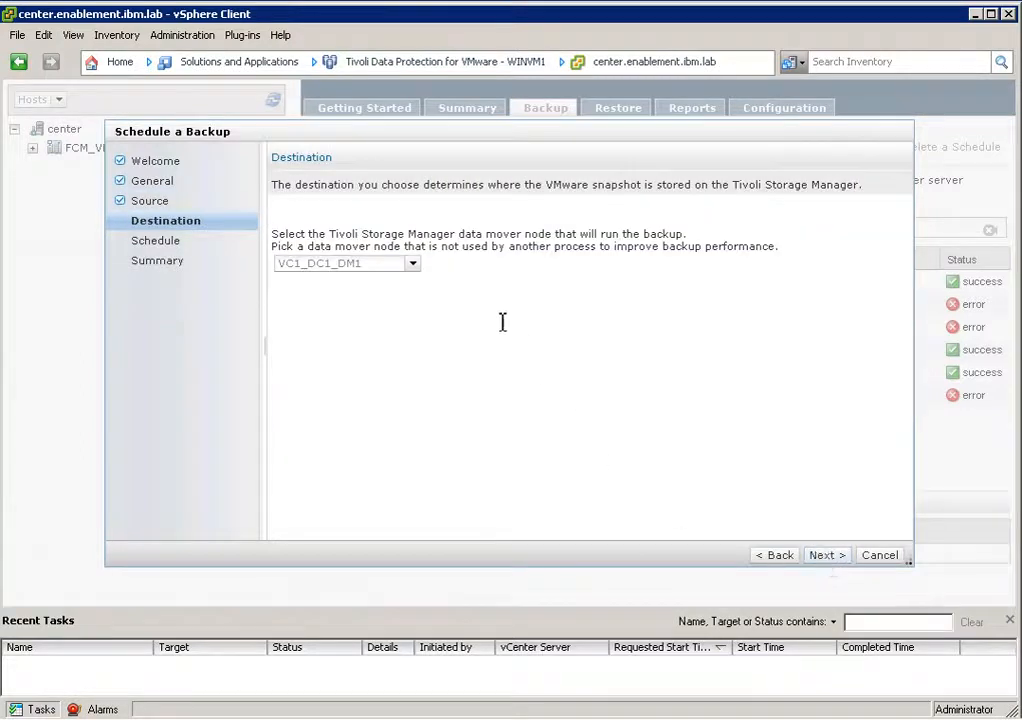
# Select VC1_DC1_DM1 as the data mover node that runs the backup.
pyautogui.click(412, 264)
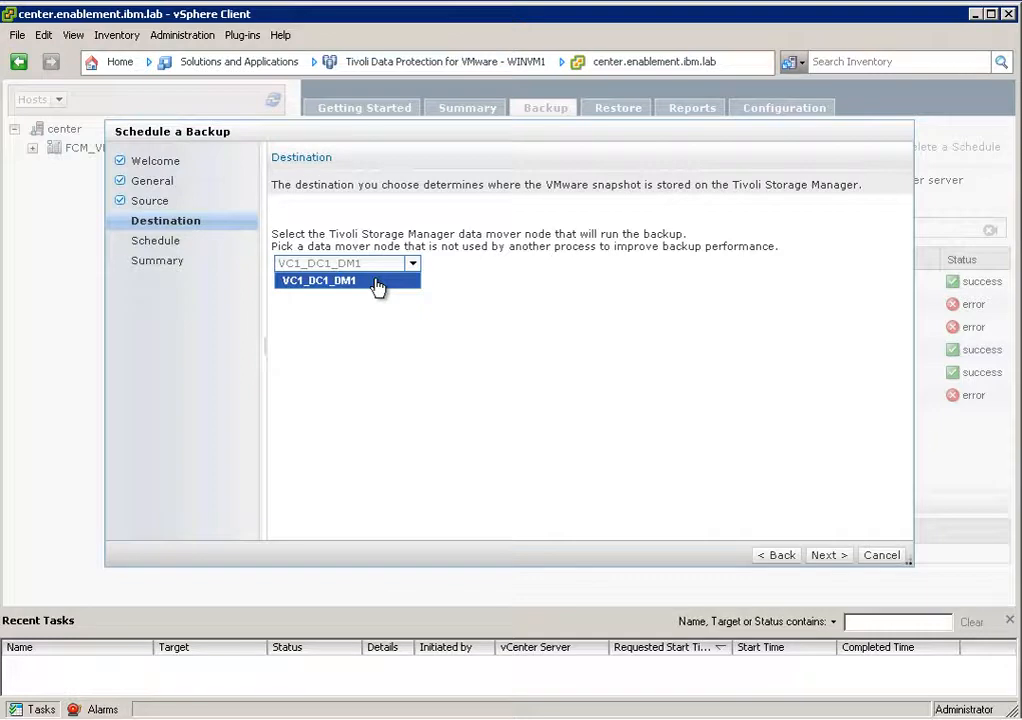
pyautogui.click(376, 284)
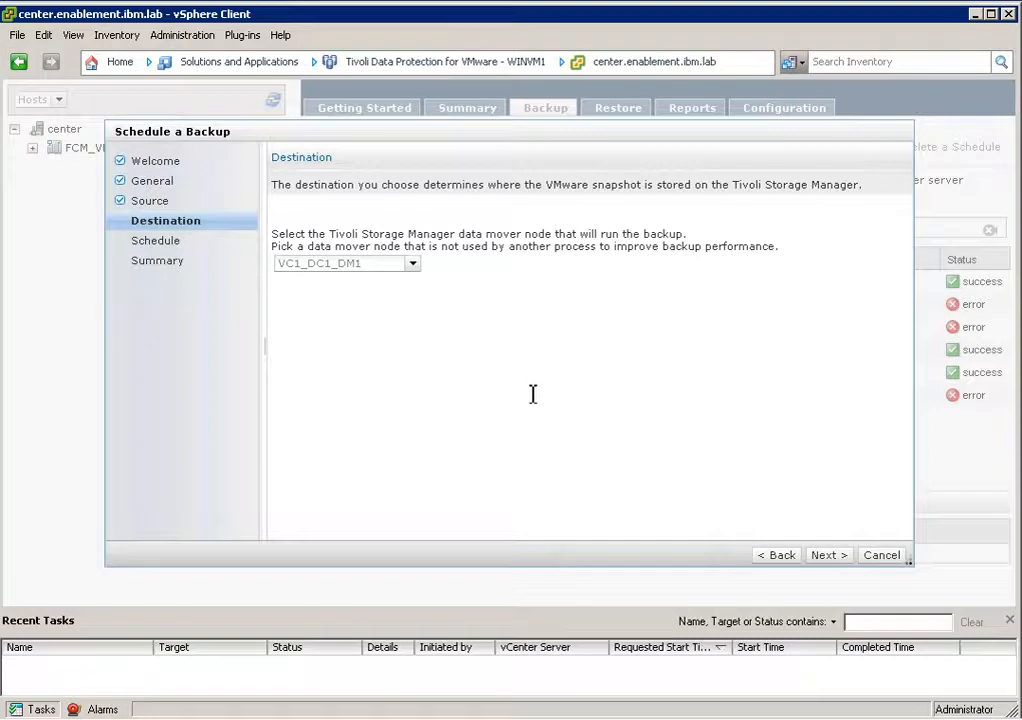
# View the first-backup date and repetition options offered for a backup scheduled for later, and return to the schedule settings.
pyautogui.click(821, 555)
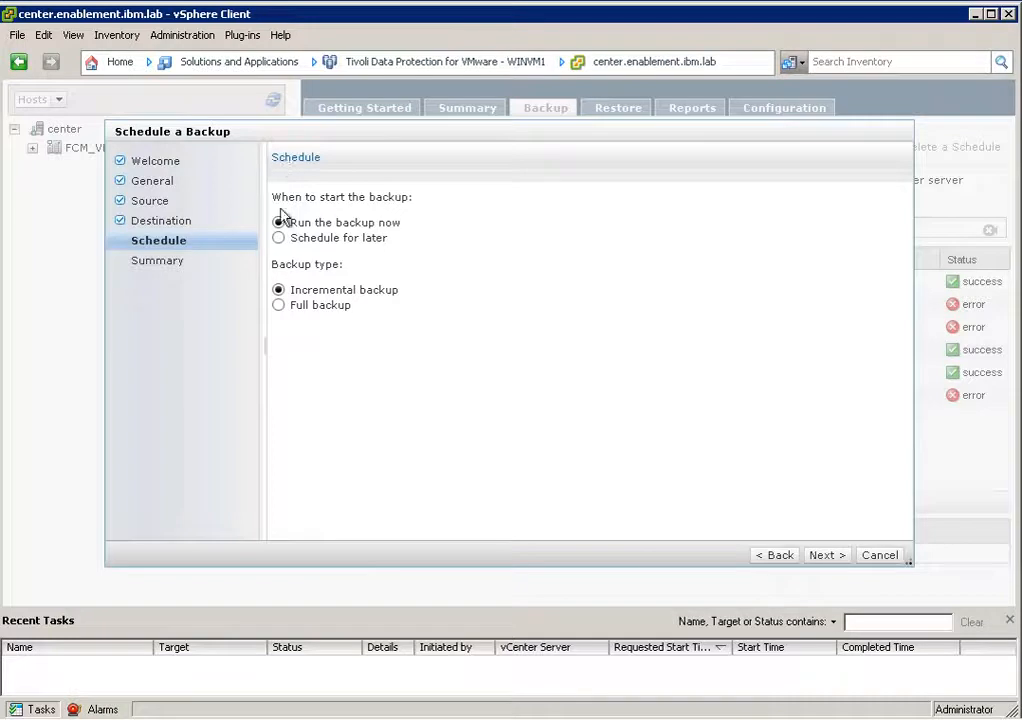
pyautogui.click(283, 242)
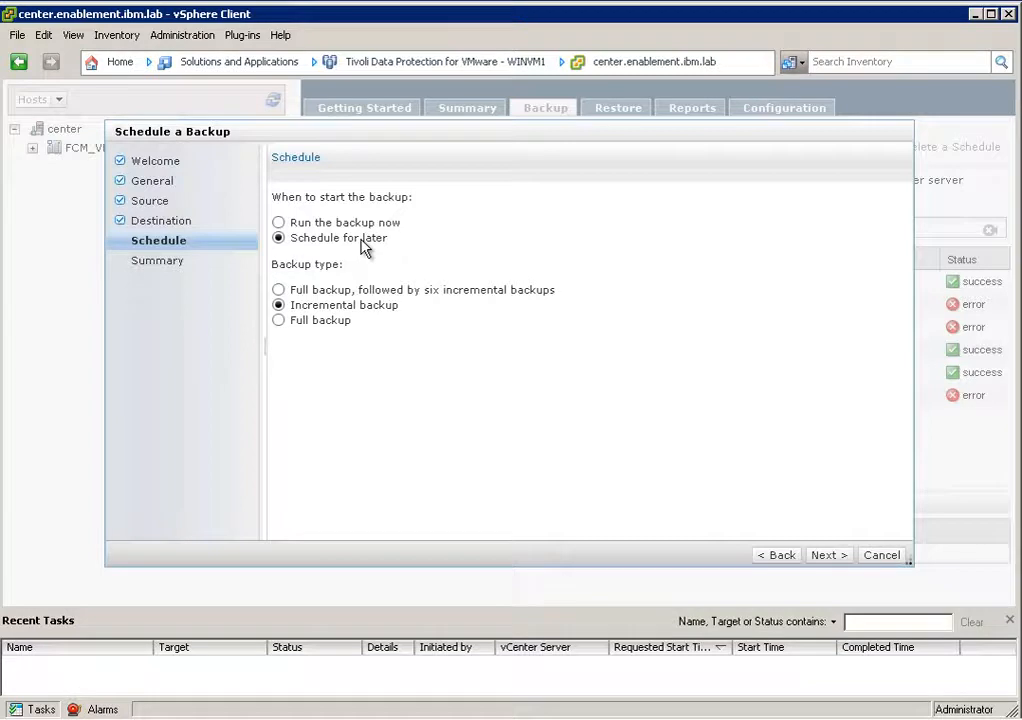
pyautogui.click(821, 555)
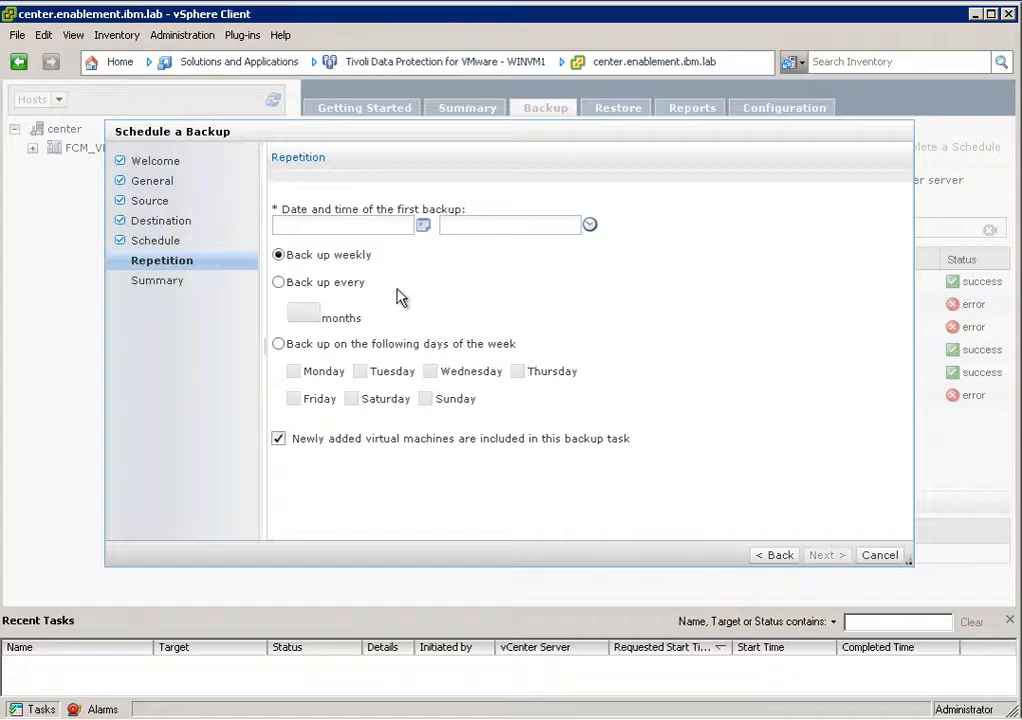
pyautogui.click(405, 227)
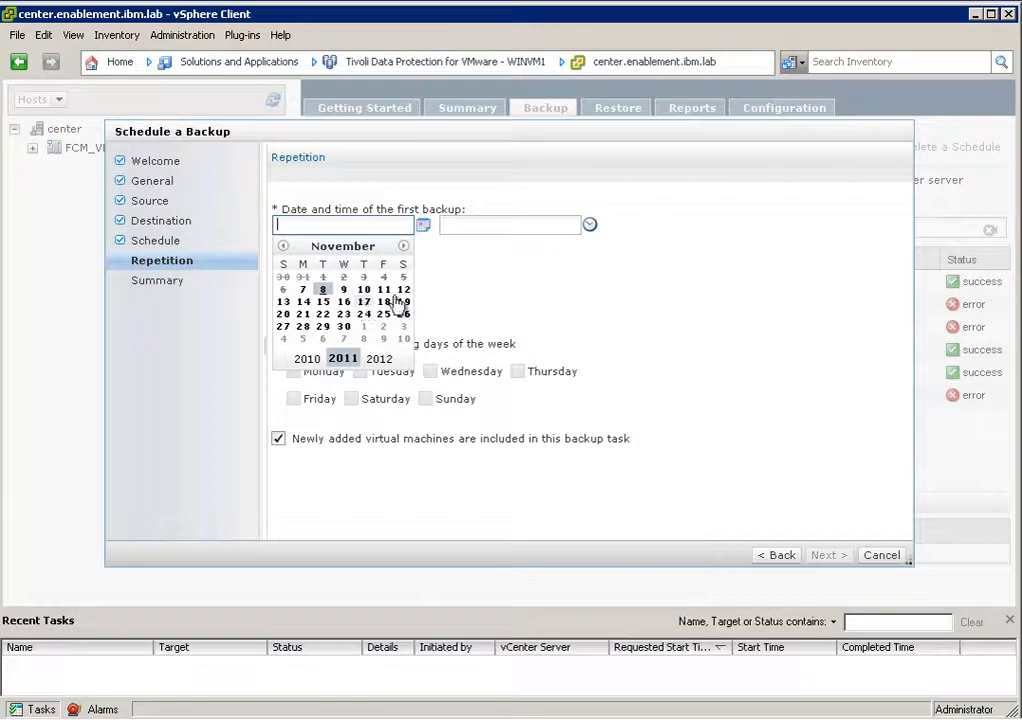
pyautogui.click(500, 291)
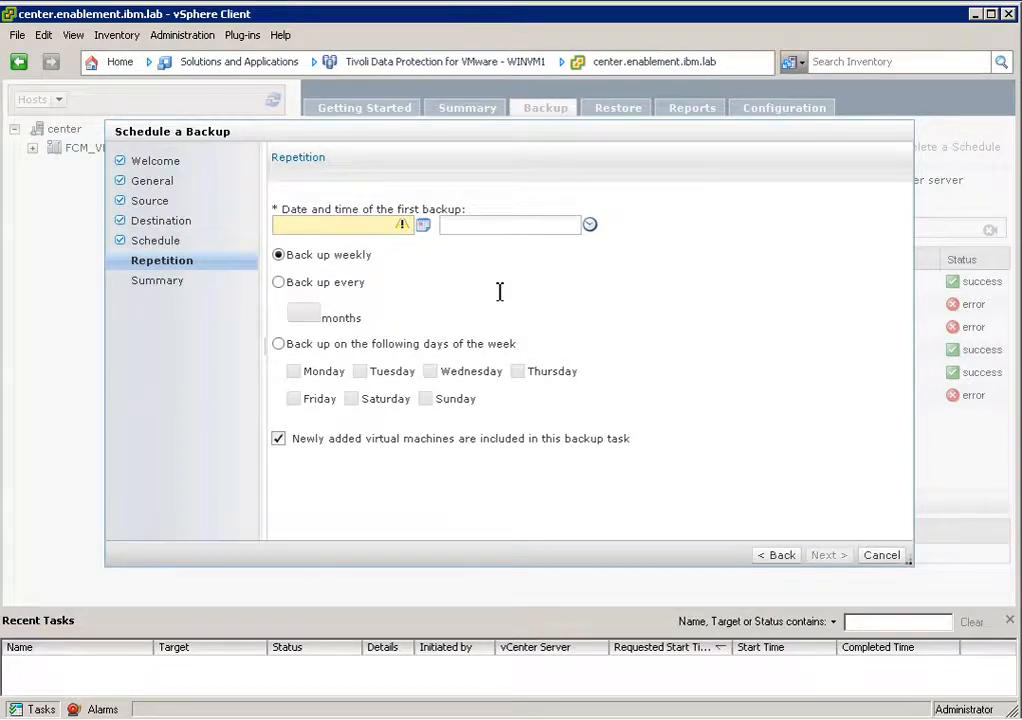
pyautogui.click(775, 556)
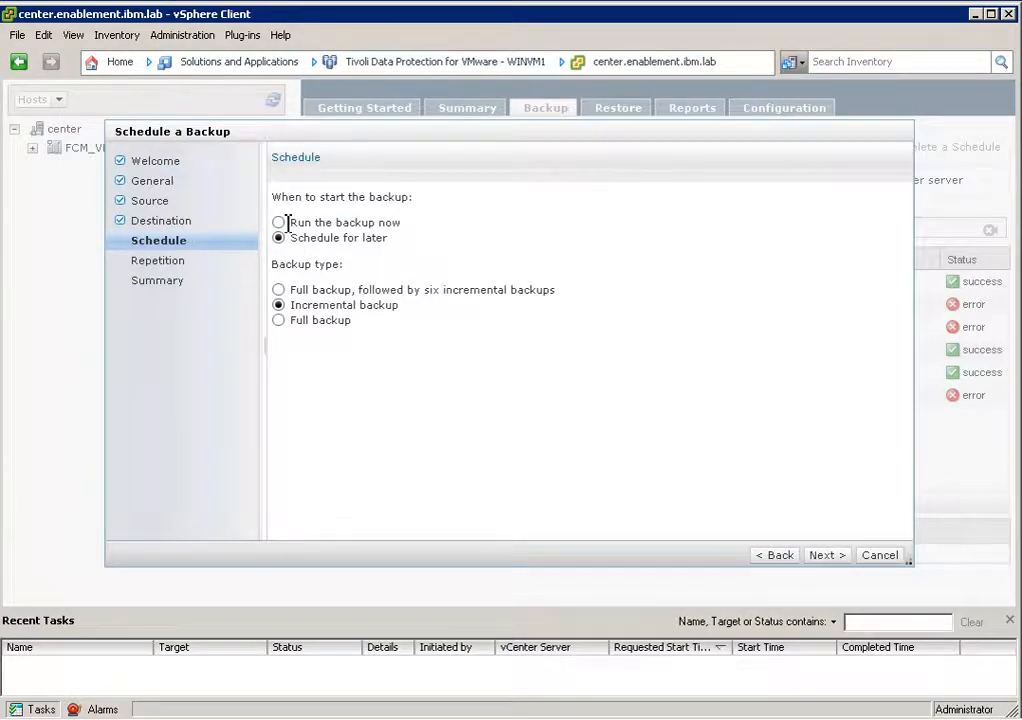
# Set the Weekly_Production incremental backup to run now and complete the backup wizard.
pyautogui.click(280, 224)
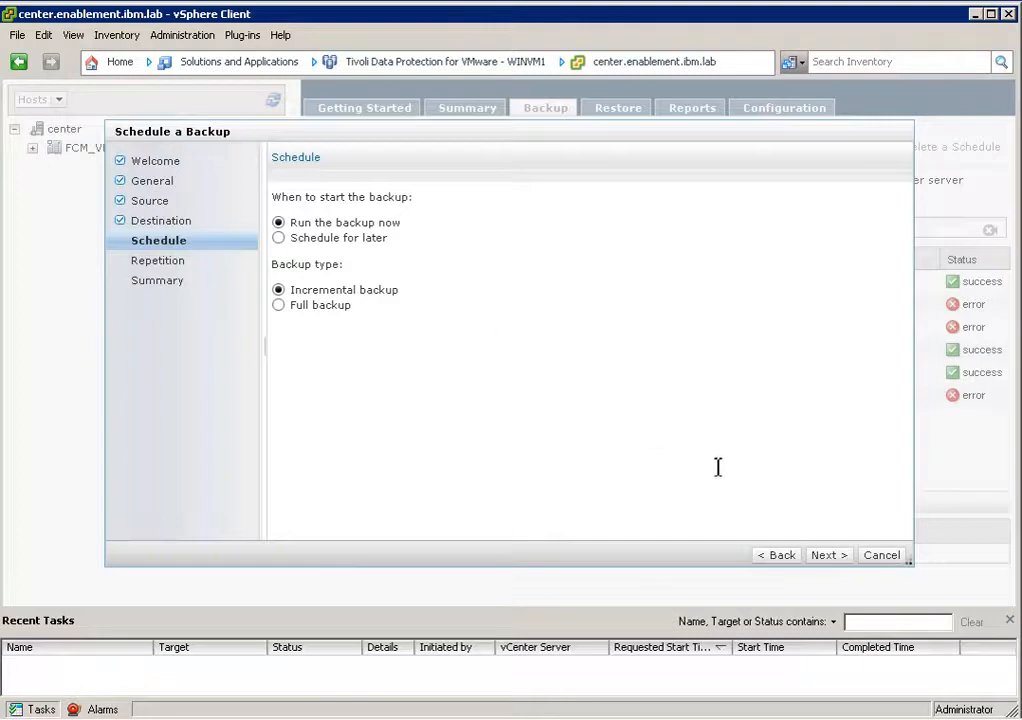
pyautogui.click(827, 555)
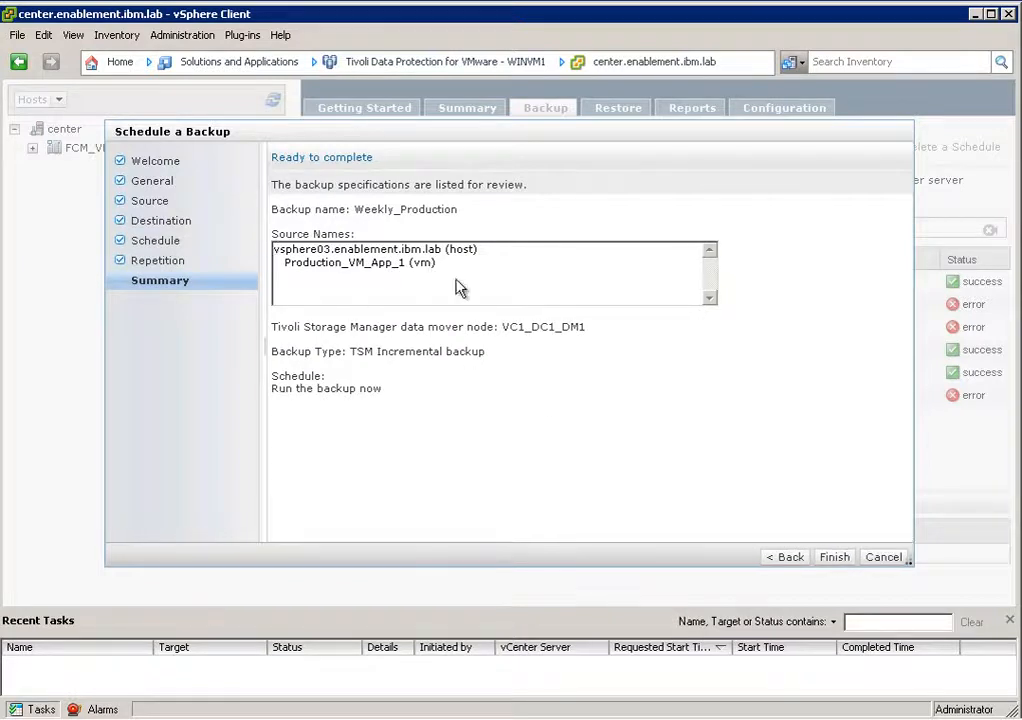
pyautogui.click(834, 557)
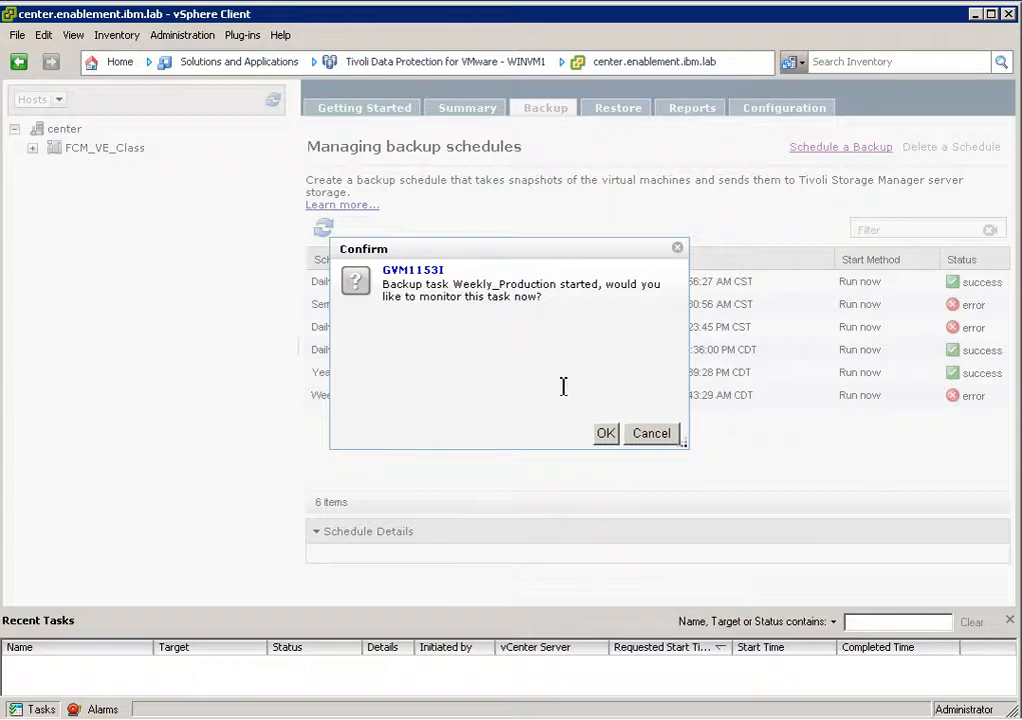
# Monitor the Weekly_Production backup in the active tasks report, refreshing the list to follow its progress.
pyautogui.click(605, 437)
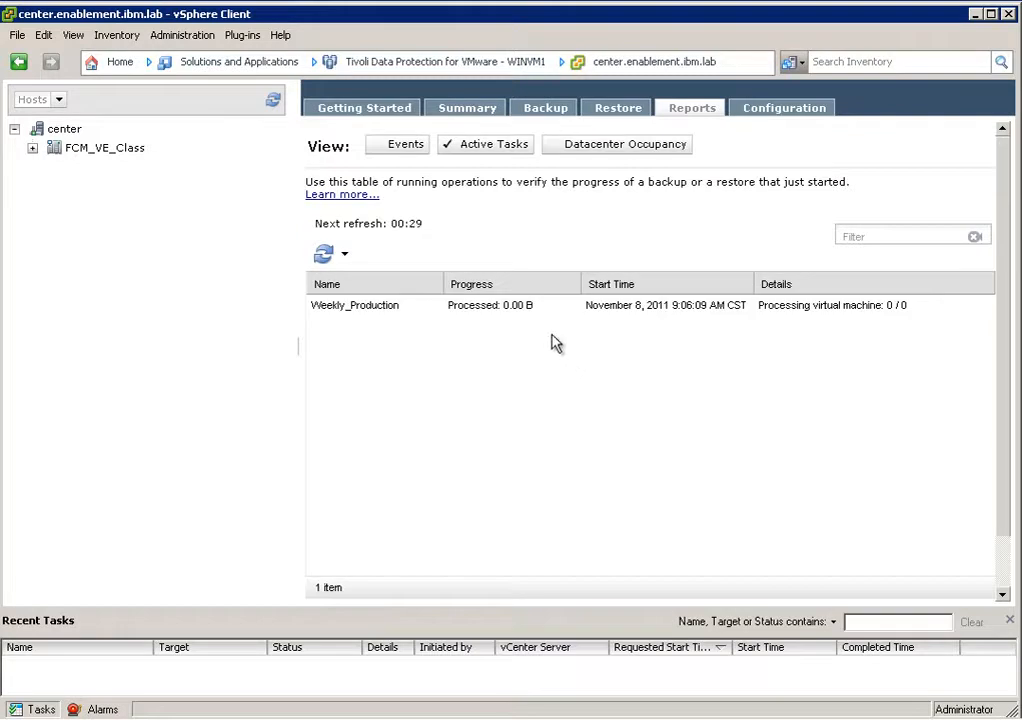
pyautogui.click(515, 305)
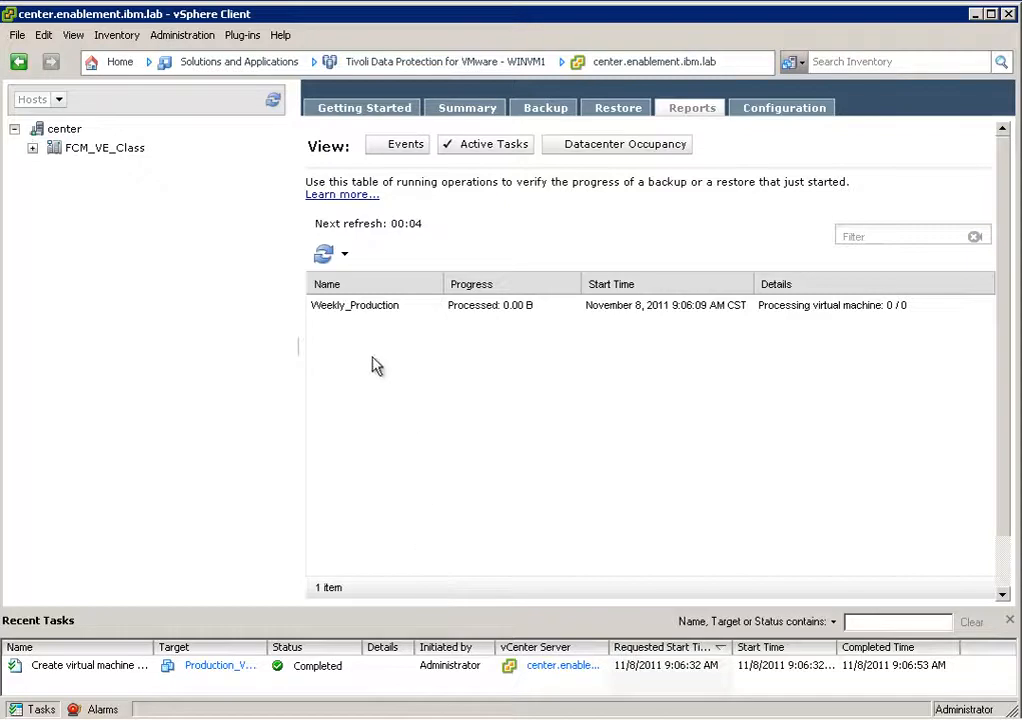
pyautogui.click(326, 257)
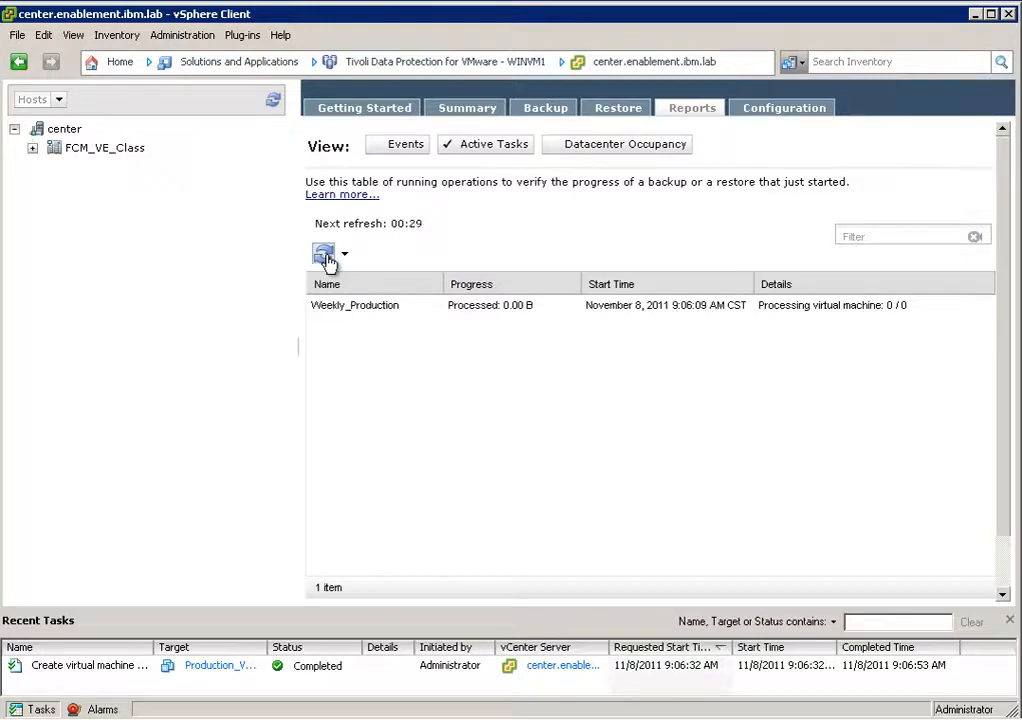
pyautogui.click(326, 256)
pyautogui.click(325, 256)
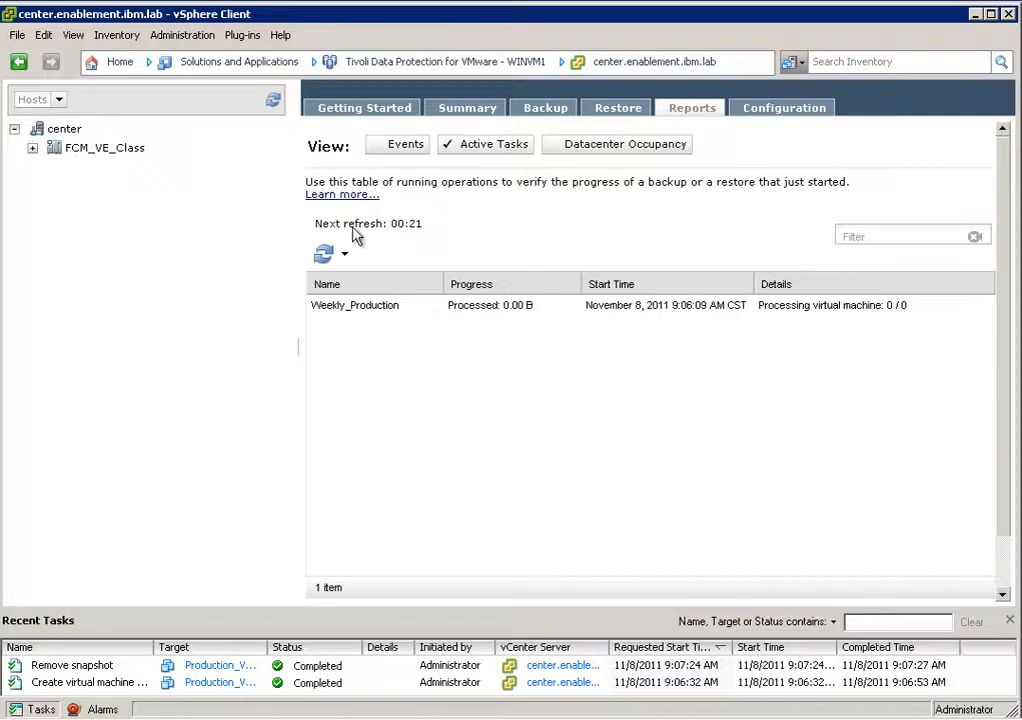
pyautogui.click(324, 254)
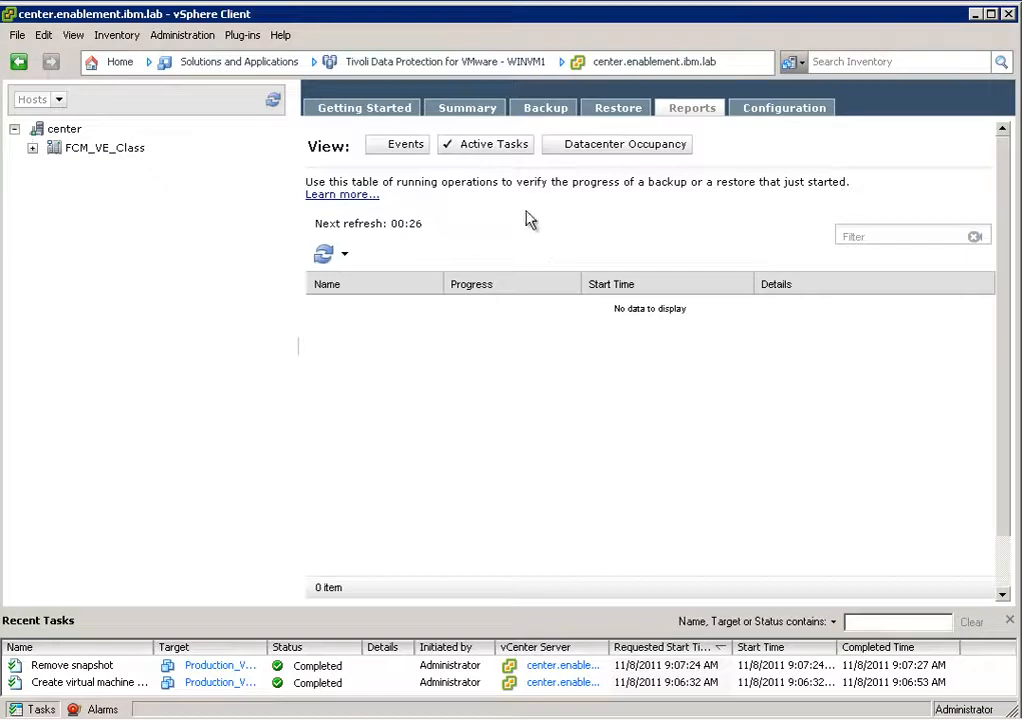
# Examine the event details of the Weekly_Production backup in the report of completed operations.
pyautogui.click(410, 157)
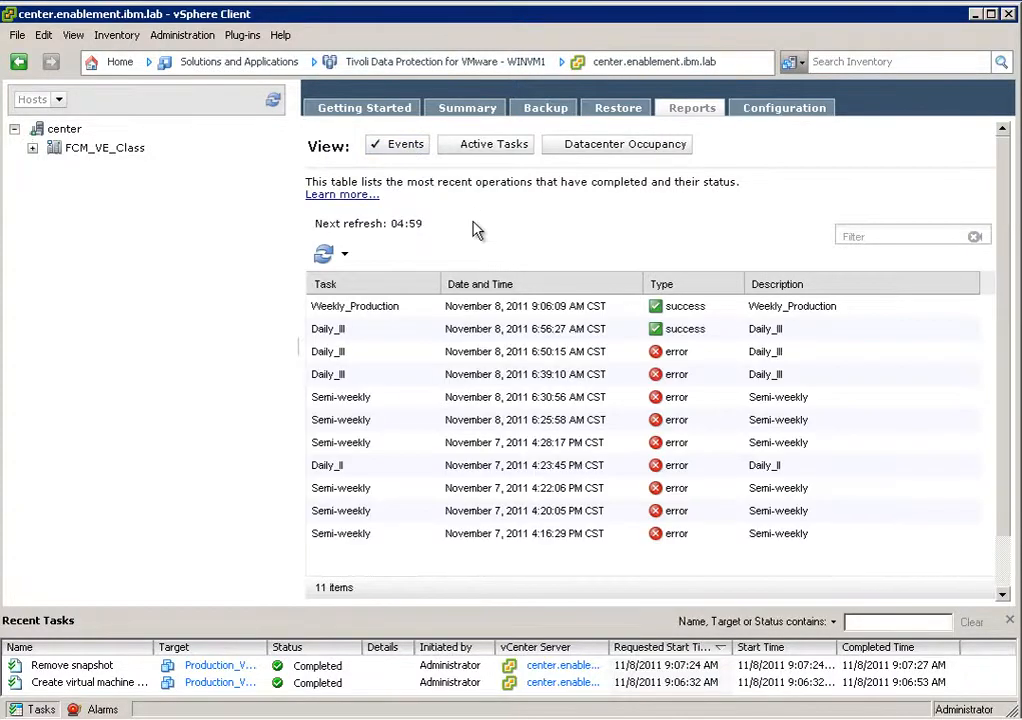
pyautogui.click(346, 316)
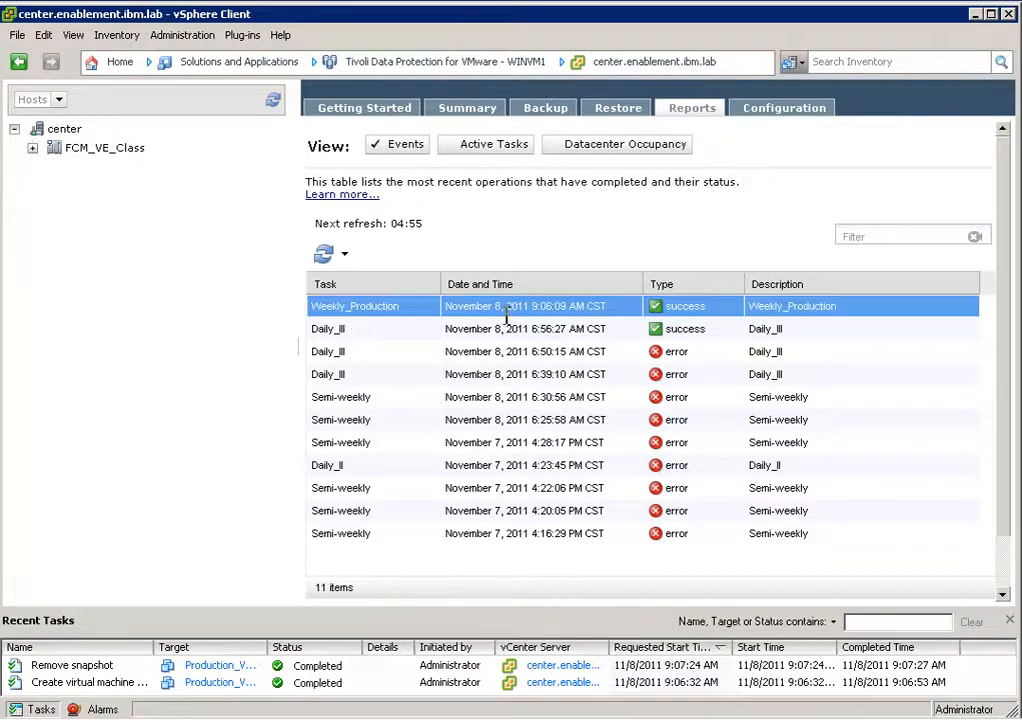
pyautogui.click(617, 328)
pyautogui.click(656, 311)
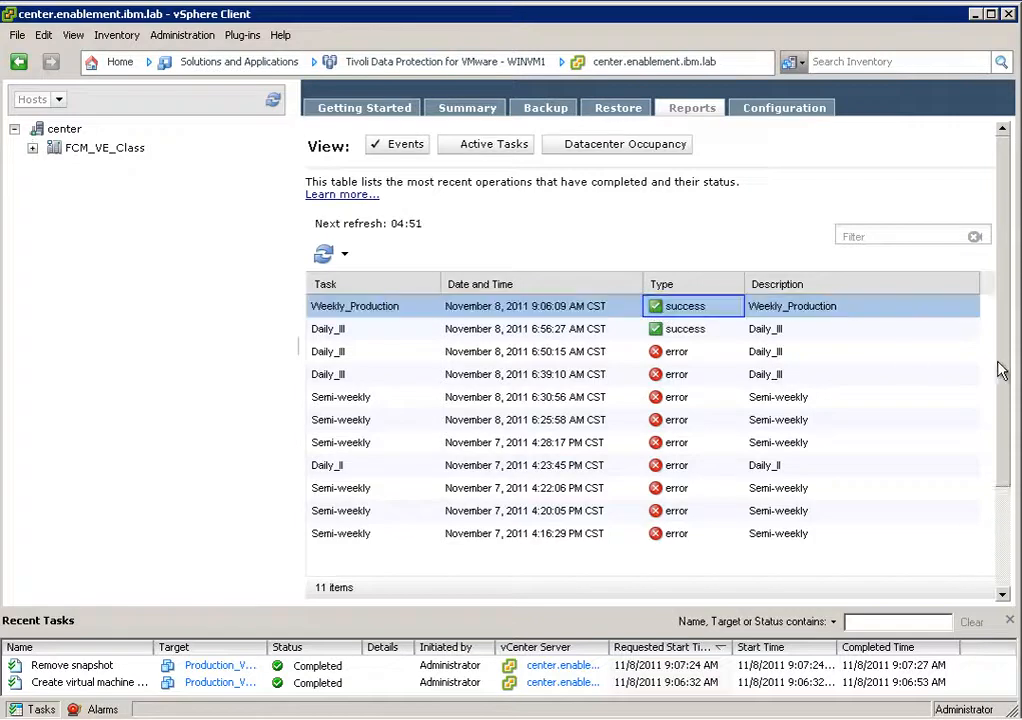
pyautogui.moveTo(1004, 395); pyautogui.dragTo(1004, 523)
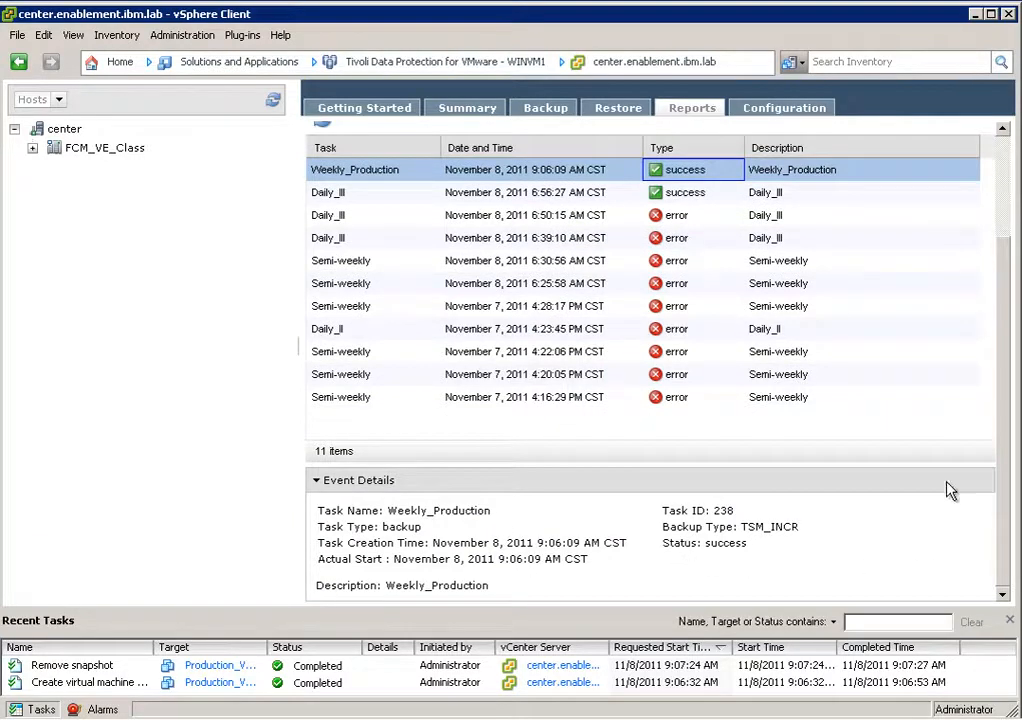
# Examine the error message in the event details of the Daily_III task from November 8, 2011 6:50:15 AM.
pyautogui.click(672, 235)
pyautogui.click(659, 218)
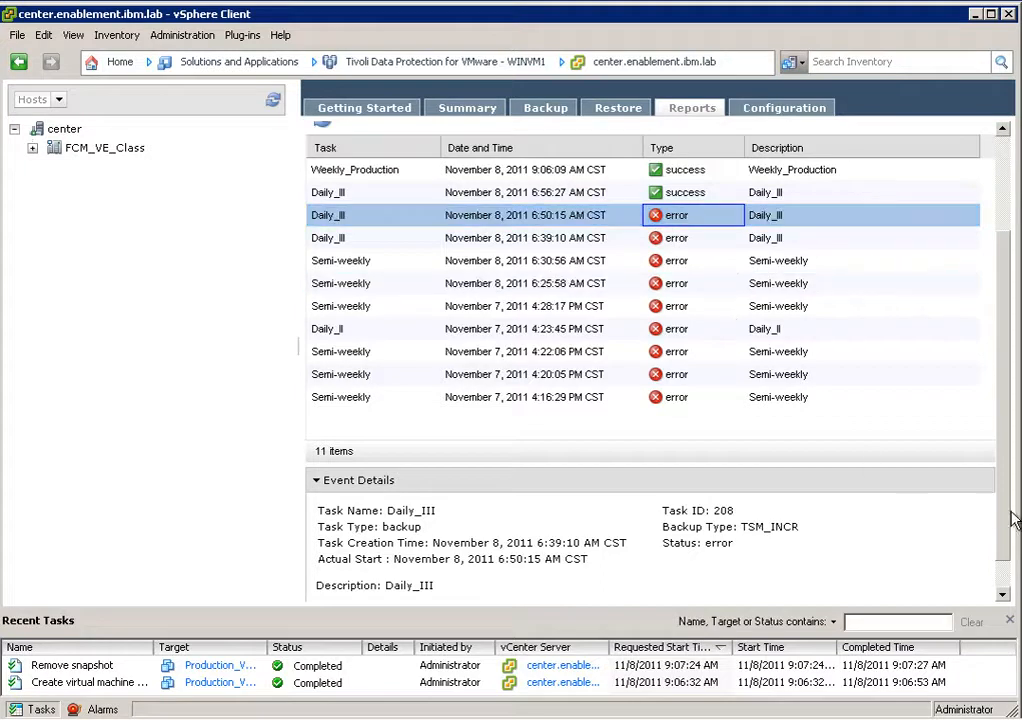
pyautogui.moveTo(1008, 576); pyautogui.dragTo(1010, 555)
pyautogui.click(1008, 556)
pyautogui.click(1004, 592)
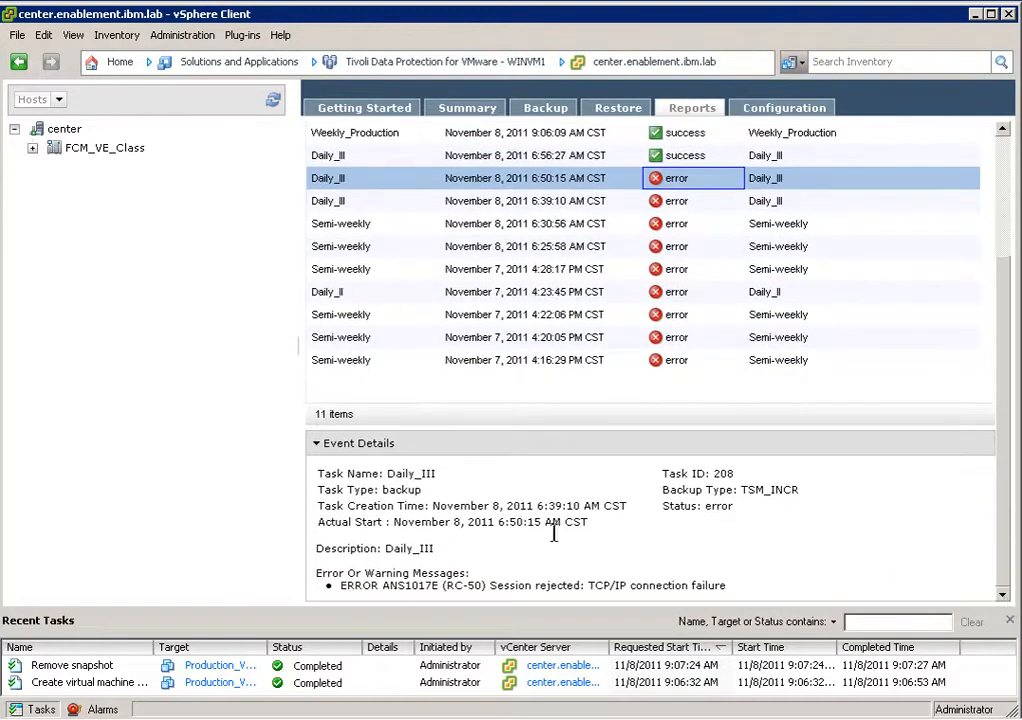
pyautogui.moveTo(340, 585); pyautogui.dragTo(580, 585)
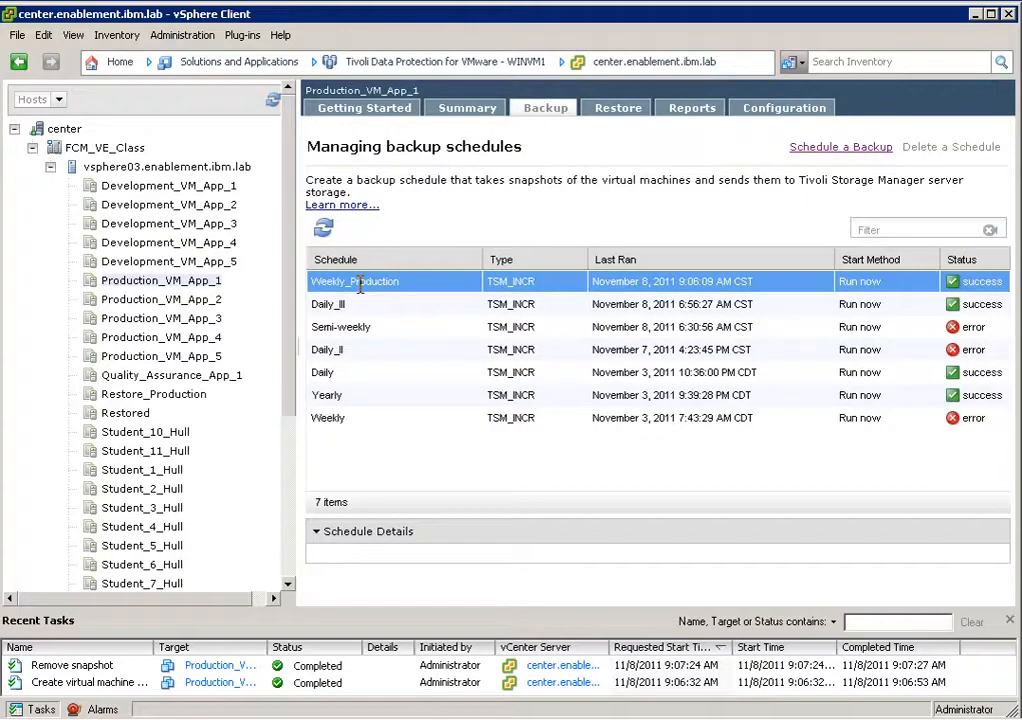
# View the actions available for the Weekly_Production backup schedule.
pyautogui.rightClick(635, 287)
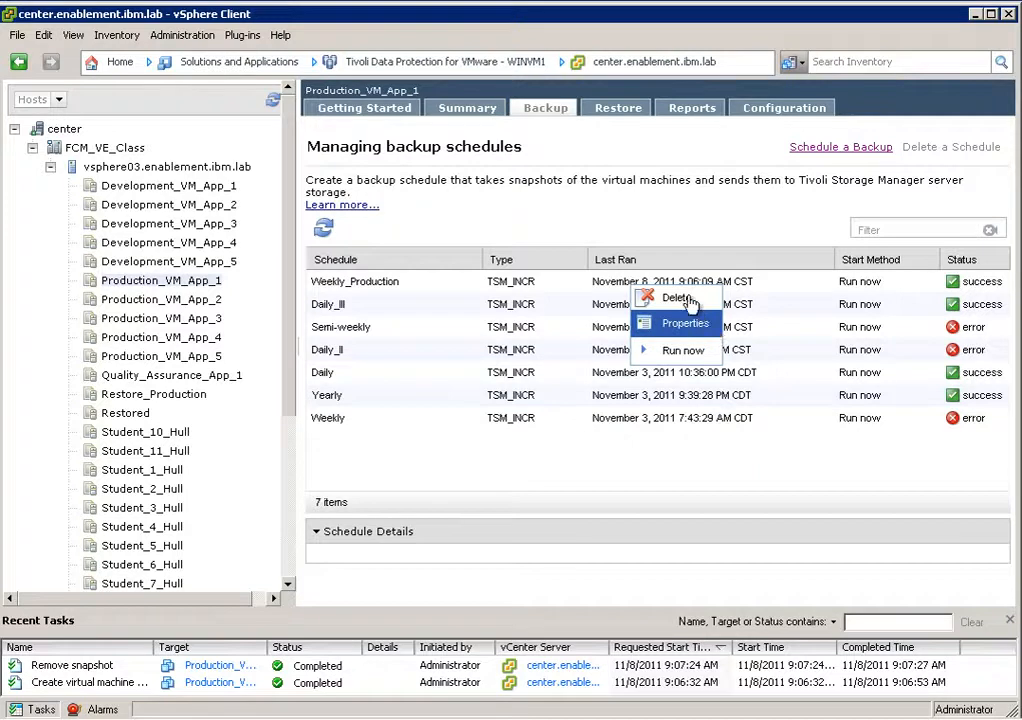
# Open the restore view, expand FCM_VE_Class and vsphere03.enablement.ibm.lab to list the backed-up virtual machines, and widen the tree area.
pyautogui.click(633, 115)
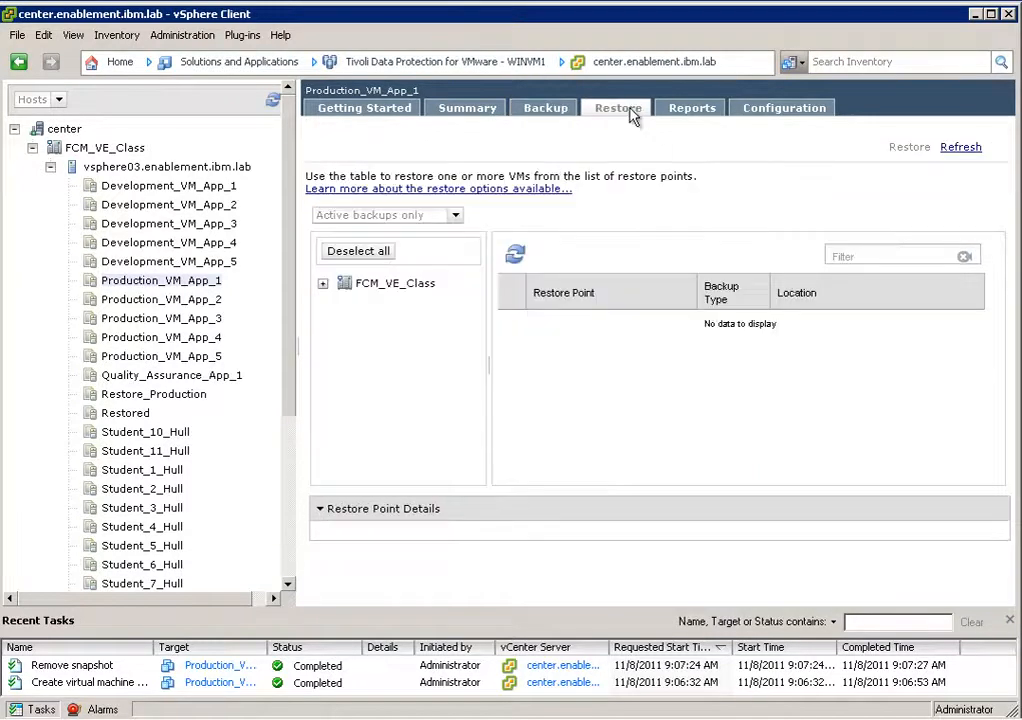
pyautogui.click(325, 285)
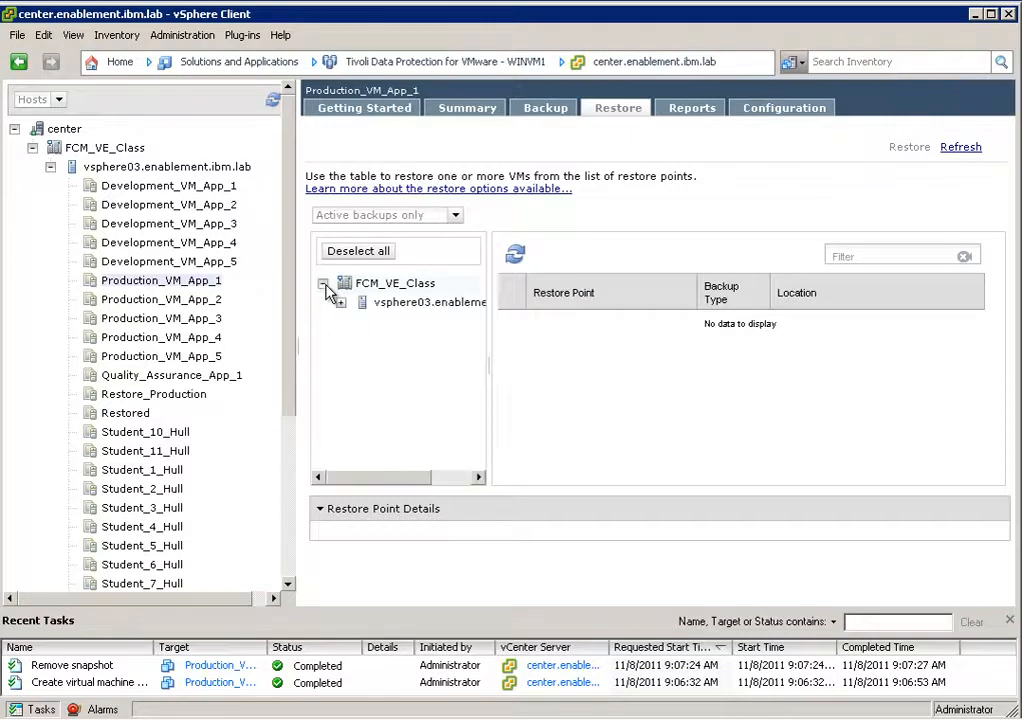
pyautogui.click(340, 302)
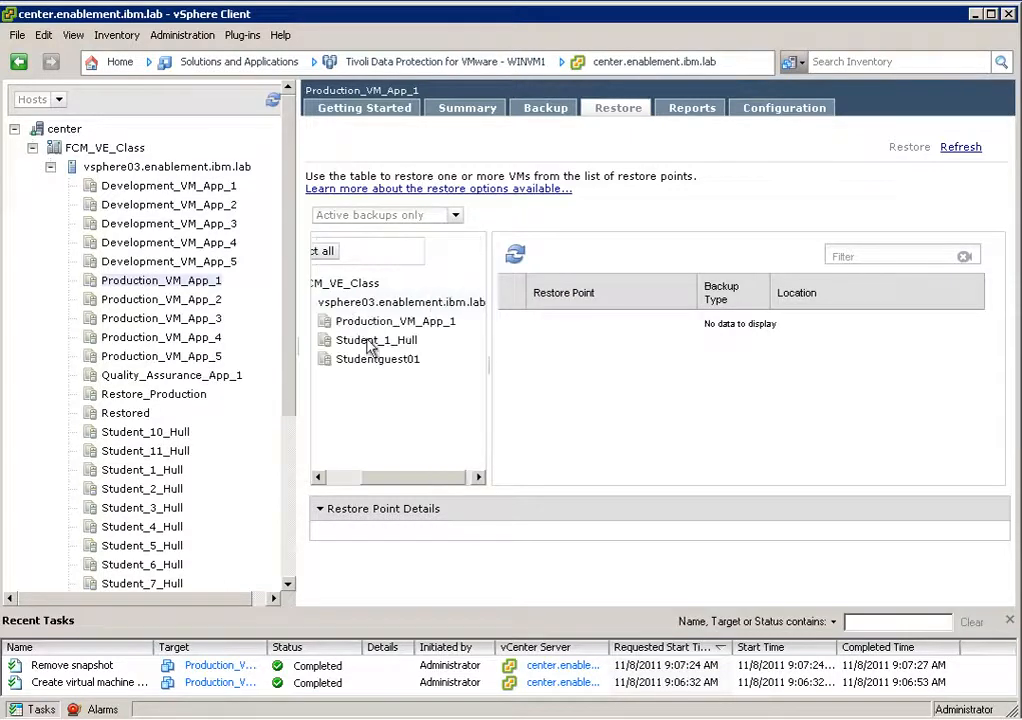
pyautogui.moveTo(454, 481); pyautogui.dragTo(417, 485)
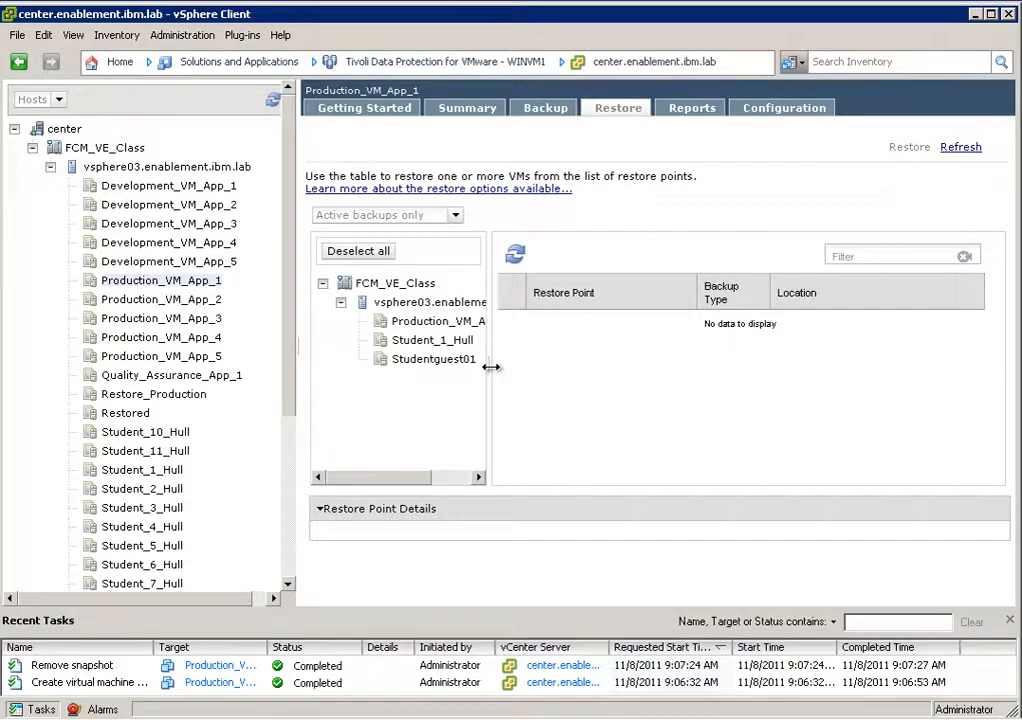
pyautogui.moveTo(490, 367); pyautogui.dragTo(576, 360)
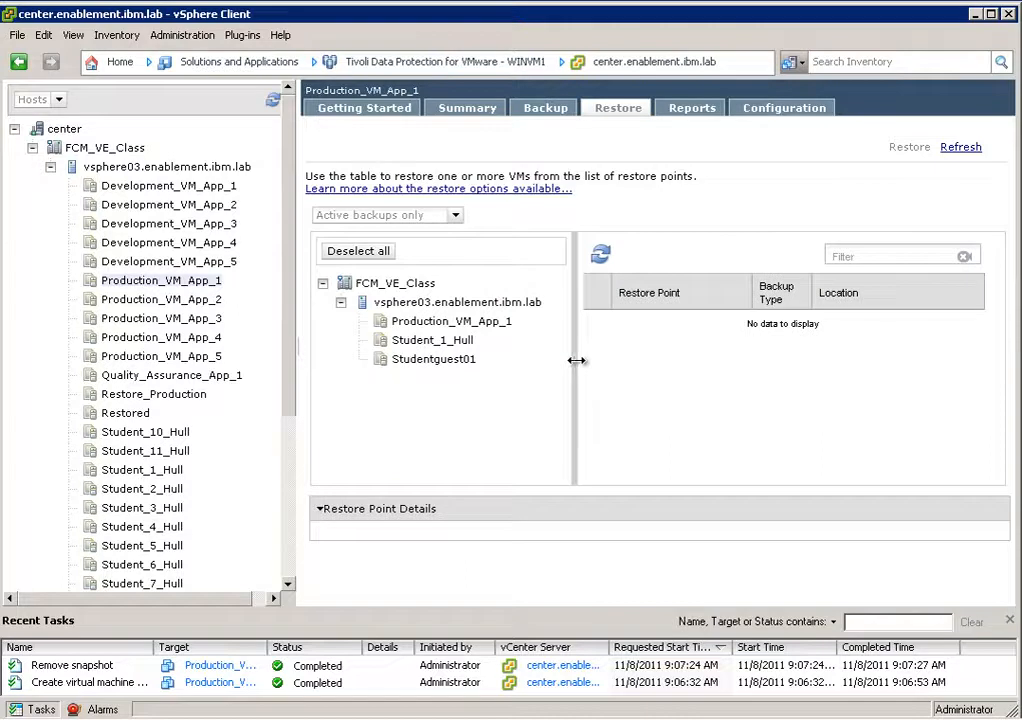
# Select the November 8, 2011 7:07:17 AM restore point of Production_VM_App_1.
pyautogui.click(393, 328)
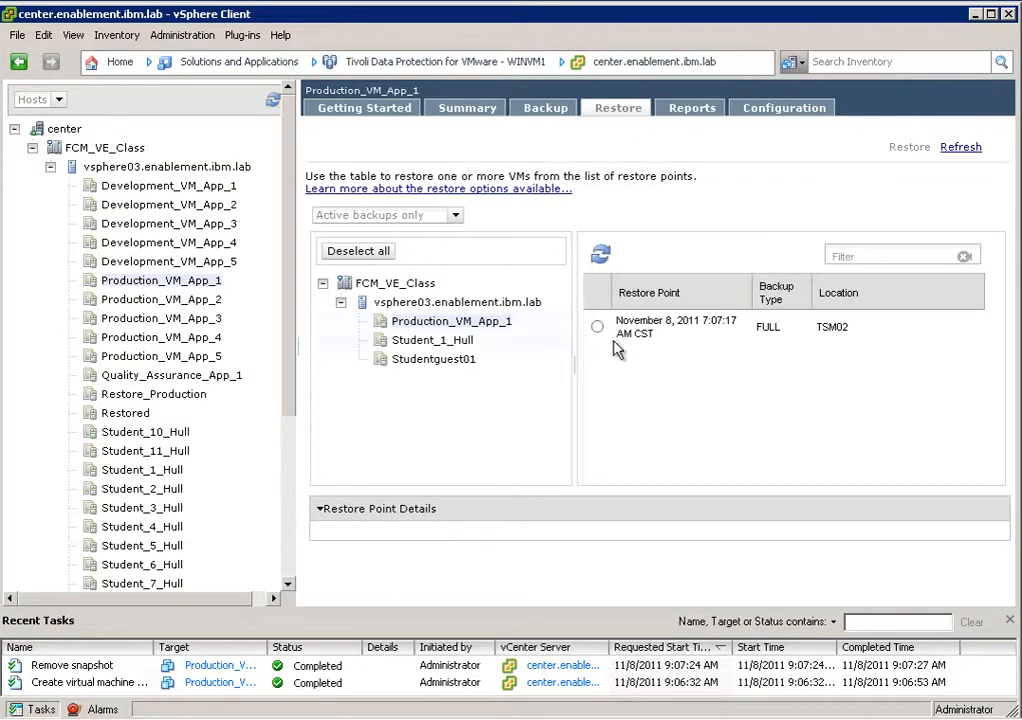
pyautogui.click(611, 338)
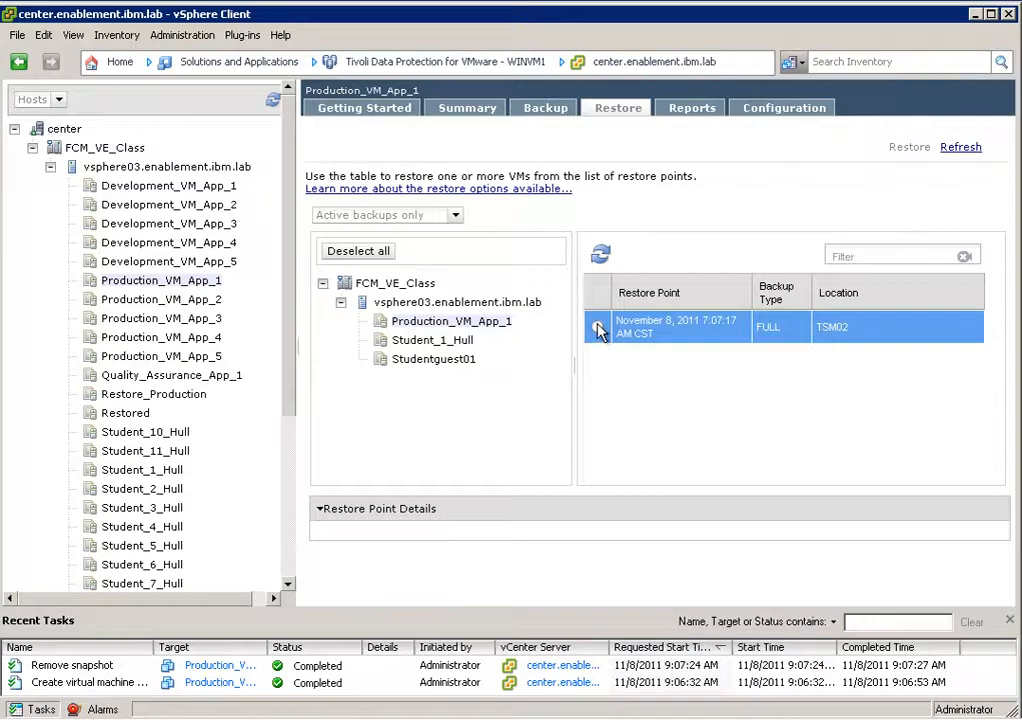
pyautogui.click(598, 330)
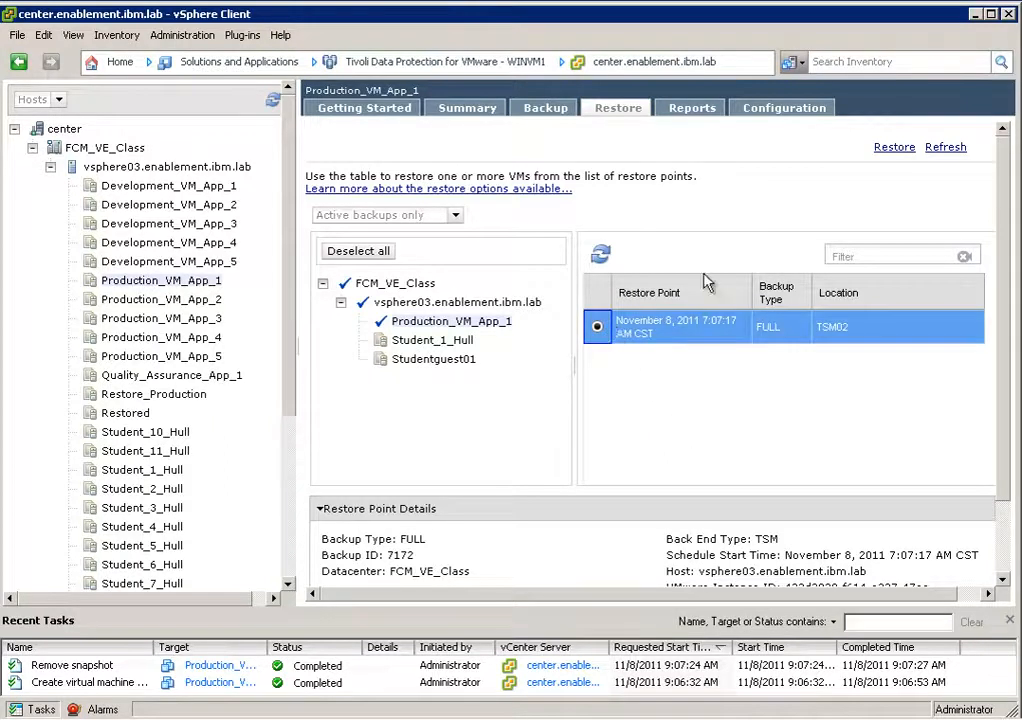
# Start restoring the selected restore point and set the destination to an alternate location.
pyautogui.click(897, 151)
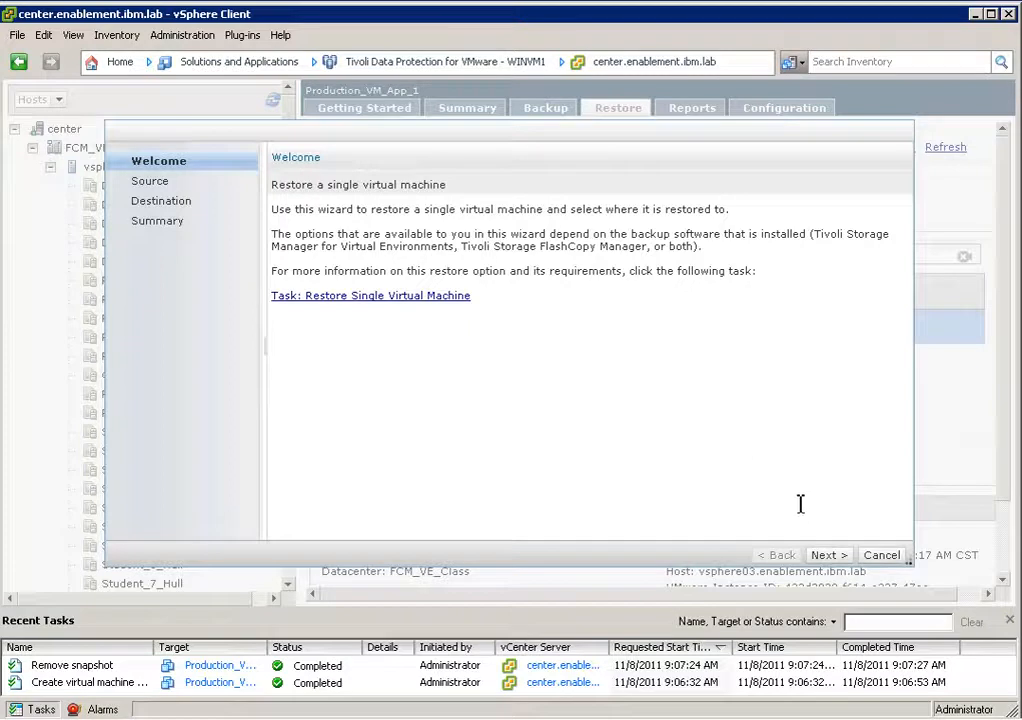
pyautogui.click(833, 555)
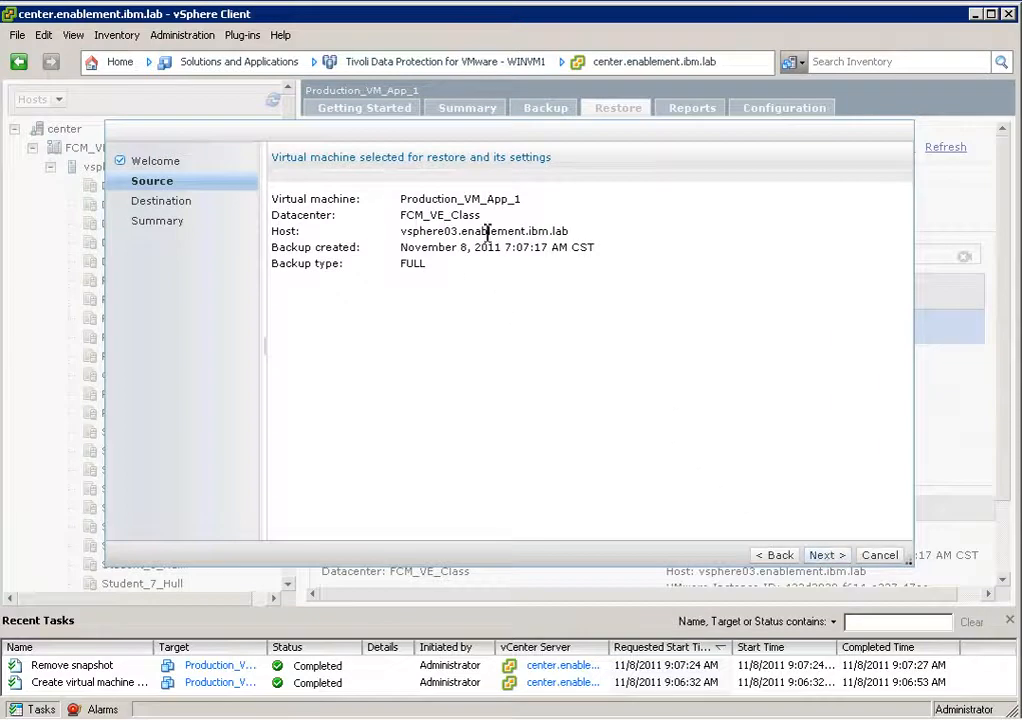
pyautogui.click(830, 556)
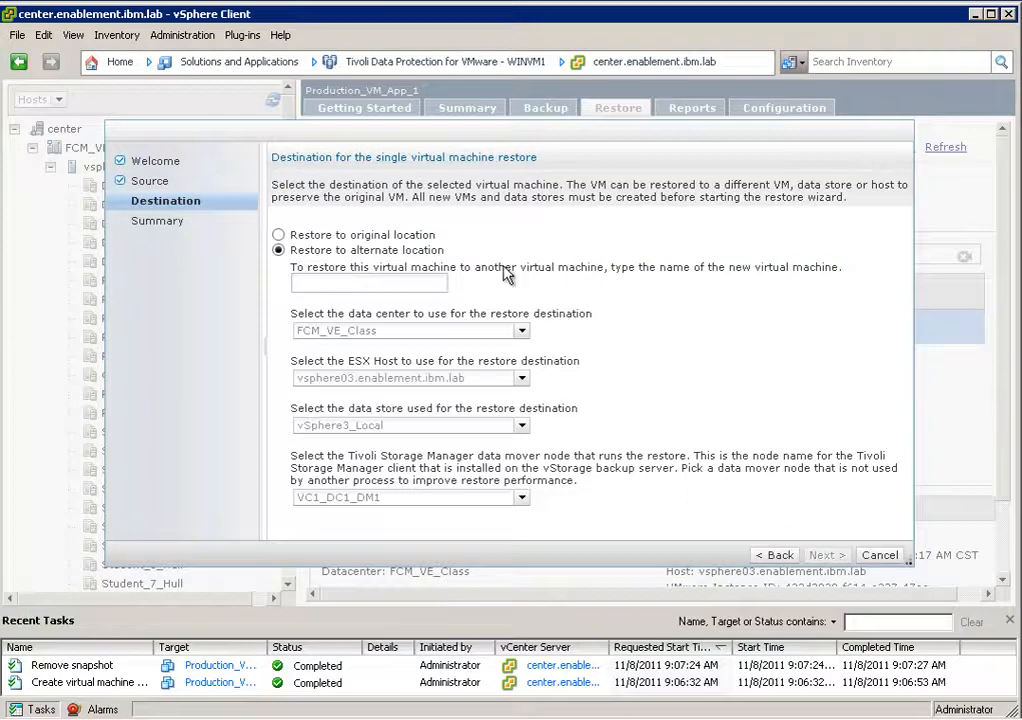
pyautogui.click(280, 236)
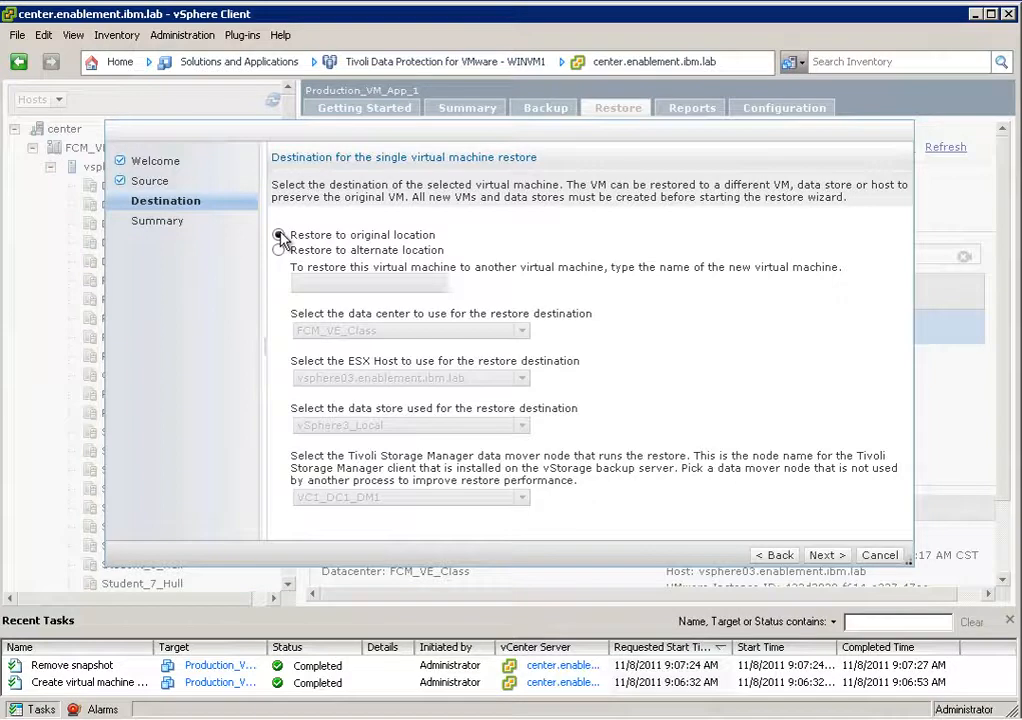
pyautogui.click(280, 251)
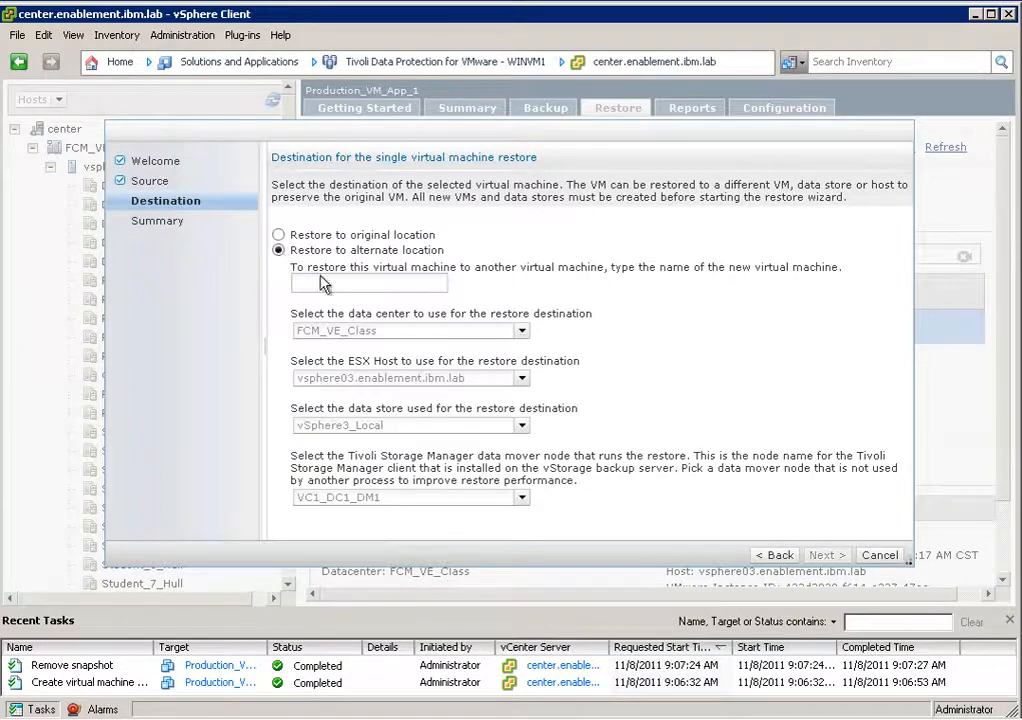
# Name the new virtual machine for the restore Prod_Restore_November.
pyautogui.click(369, 288)
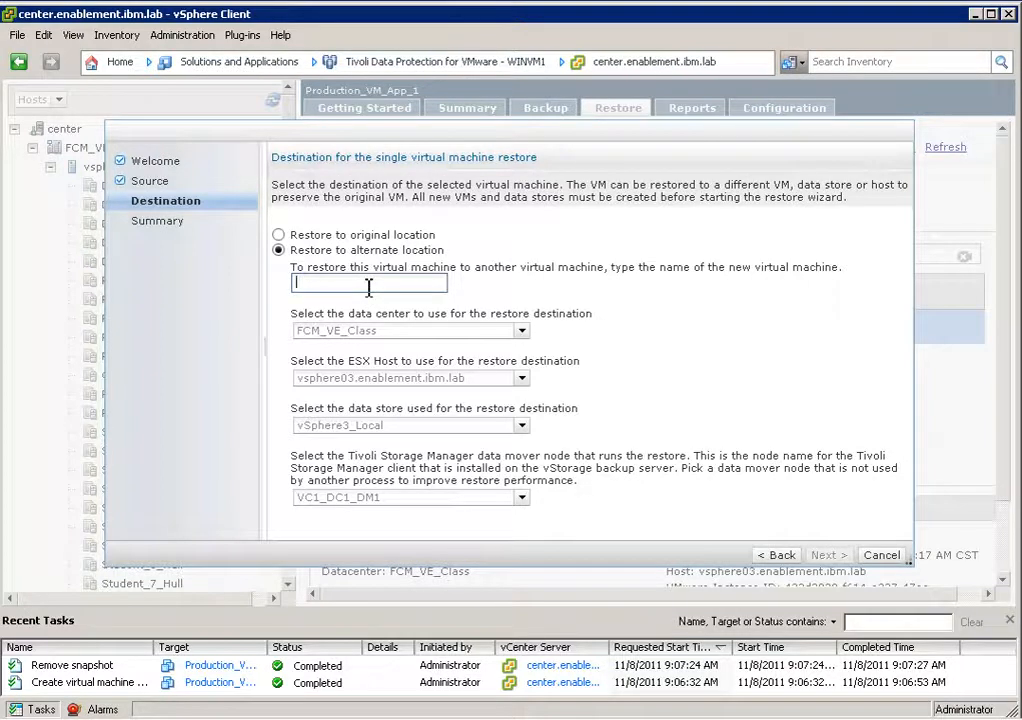
pyautogui.write('Prod')
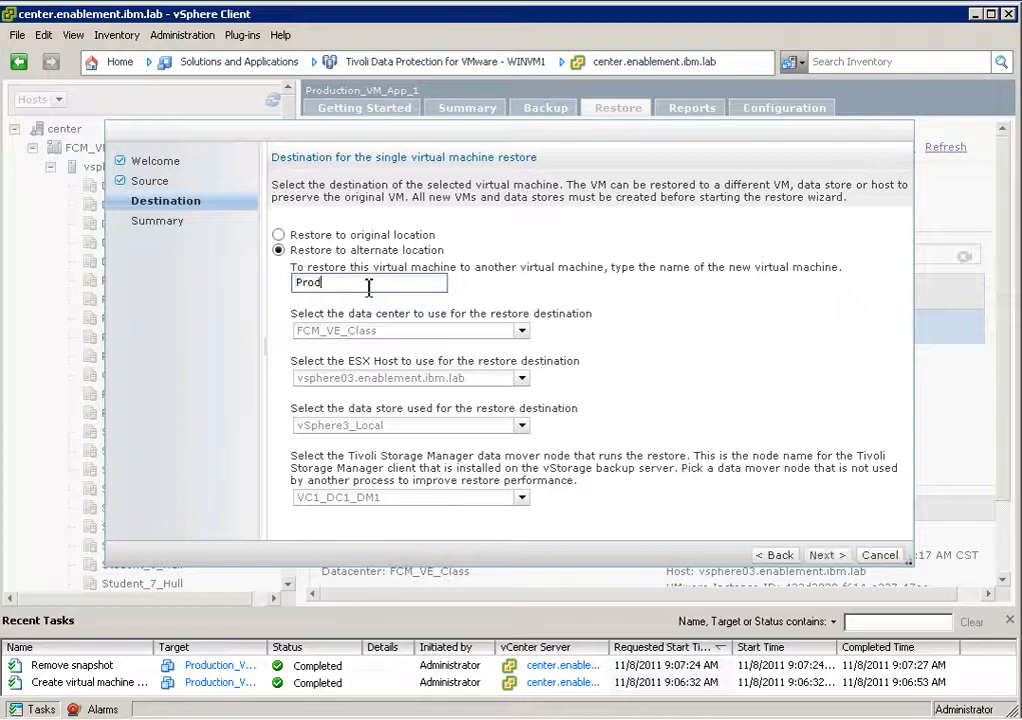
pyautogui.write('_Restore_November')
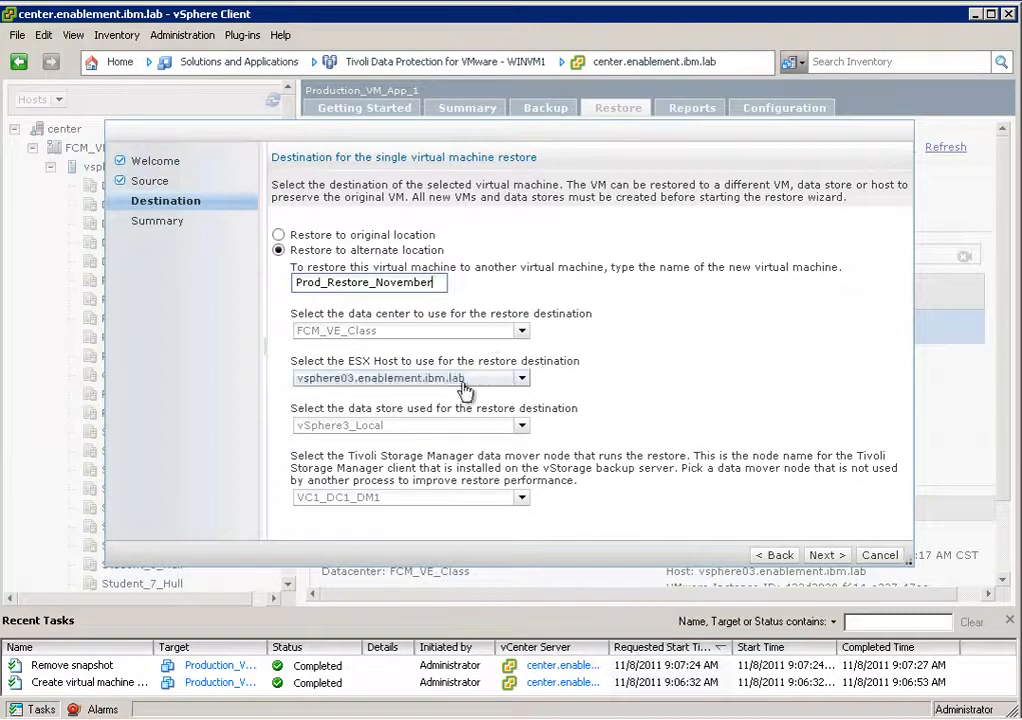
# Set the restore destination's data store to DS_Student_1 and its data mover node to VC1_DC1_DM1.
pyautogui.click(521, 426)
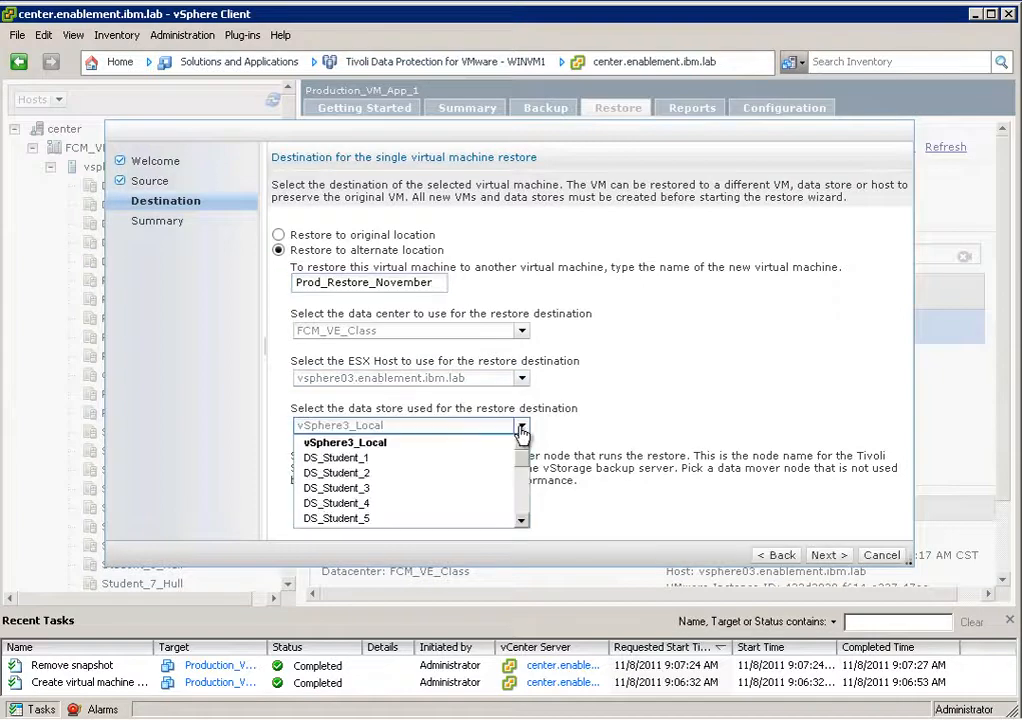
pyautogui.click(395, 470)
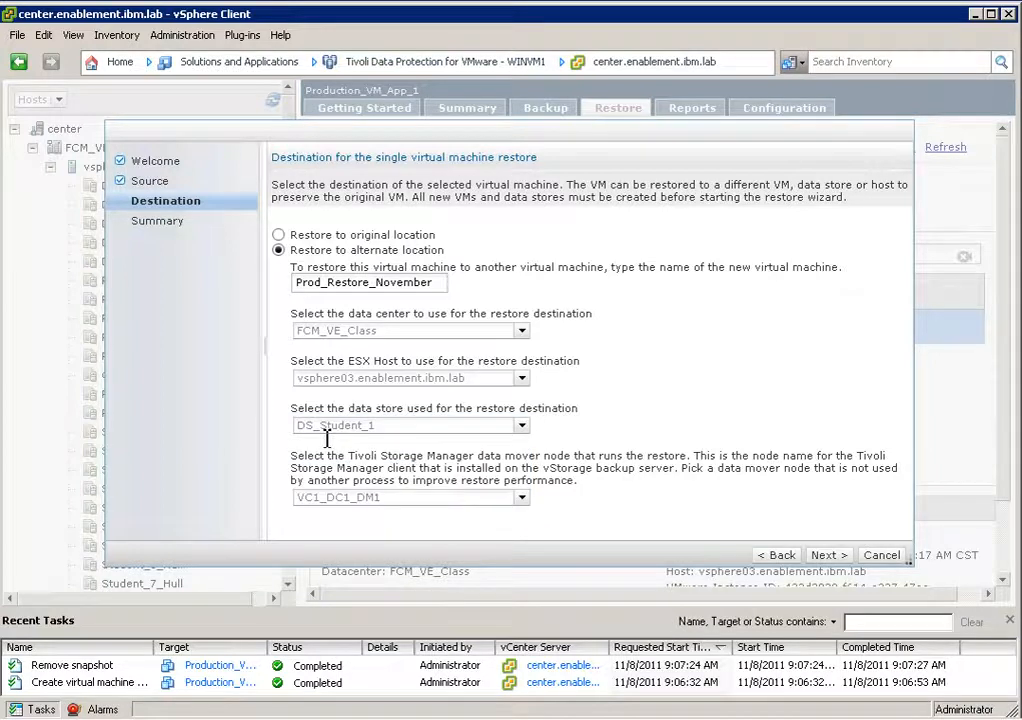
pyautogui.click(521, 497)
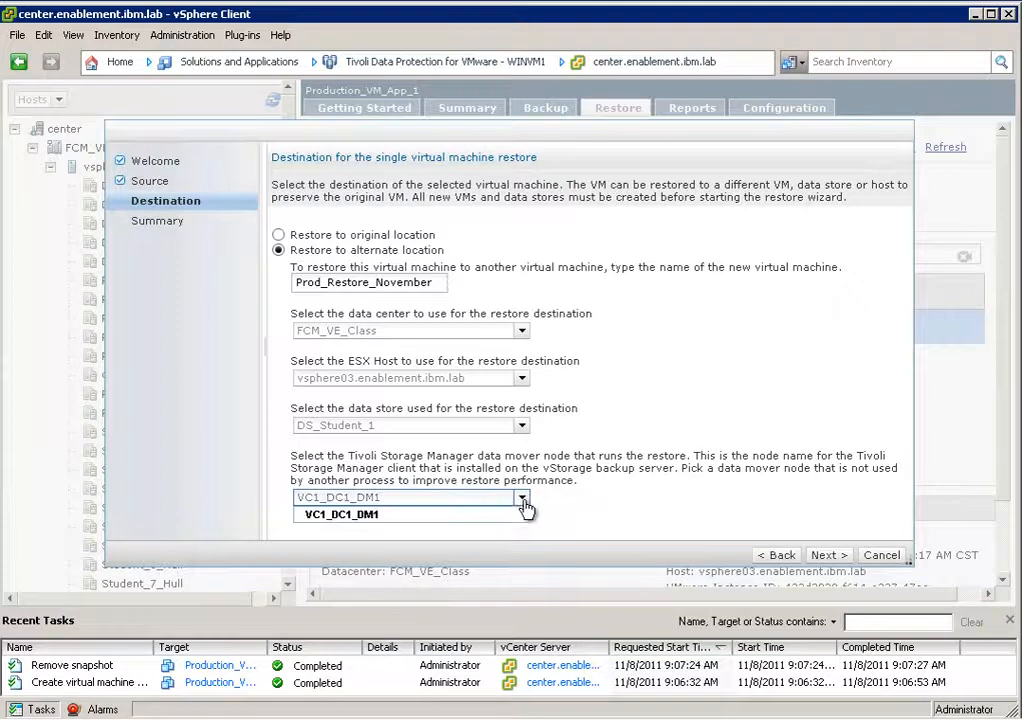
pyautogui.click(440, 515)
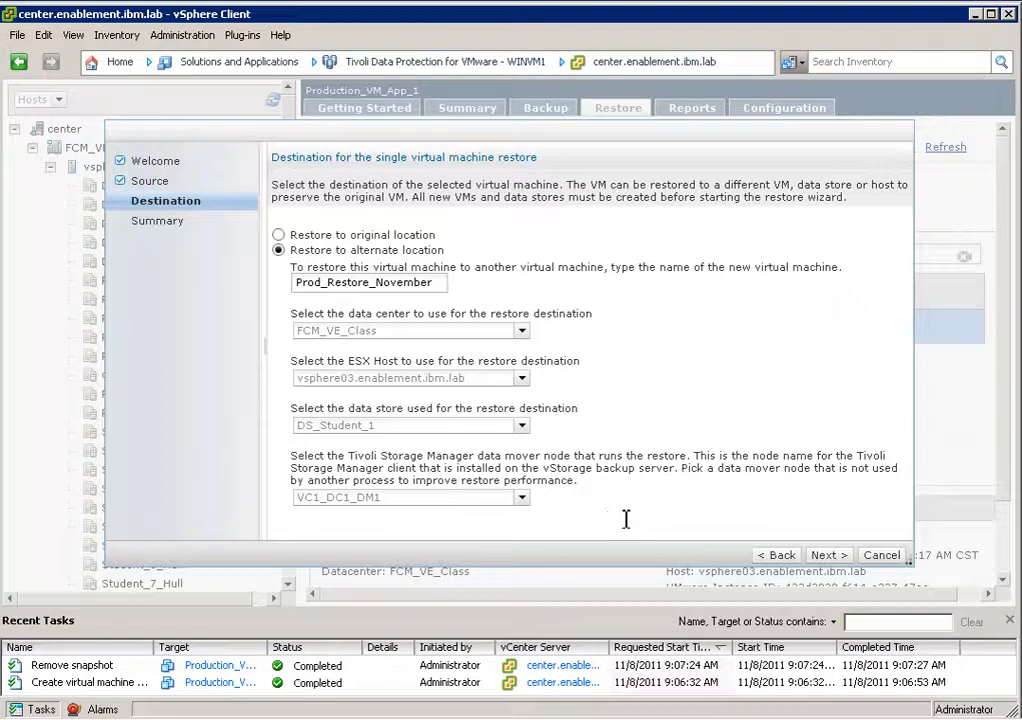
# Submit the single virtual machine restore from the summary and choose to monitor its task.
pyautogui.click(826, 556)
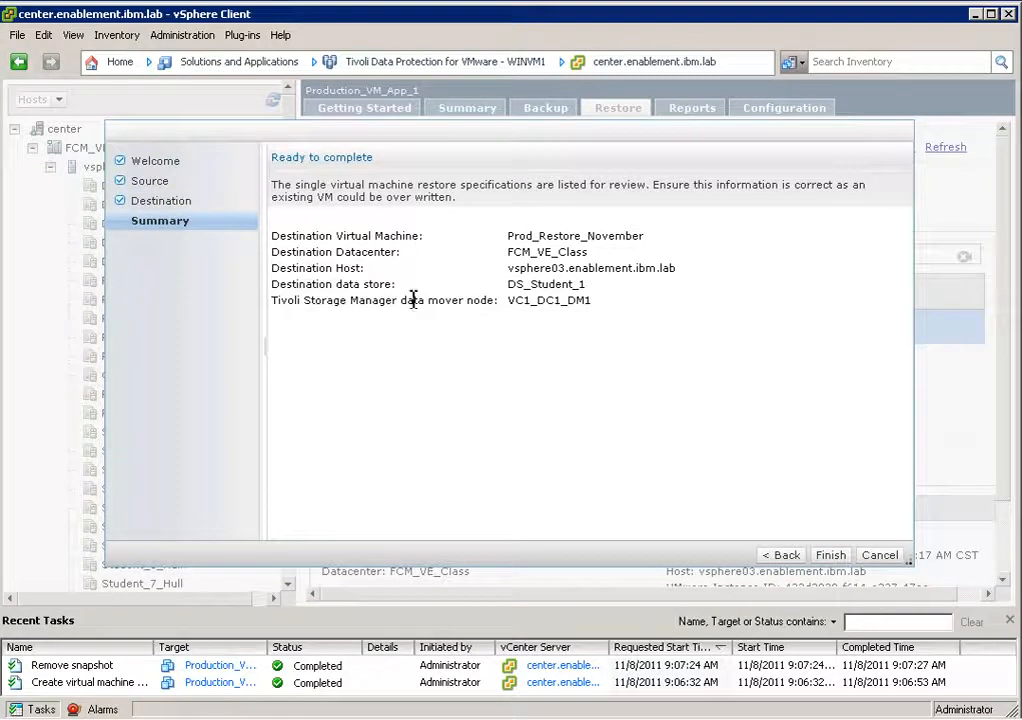
pyautogui.click(831, 556)
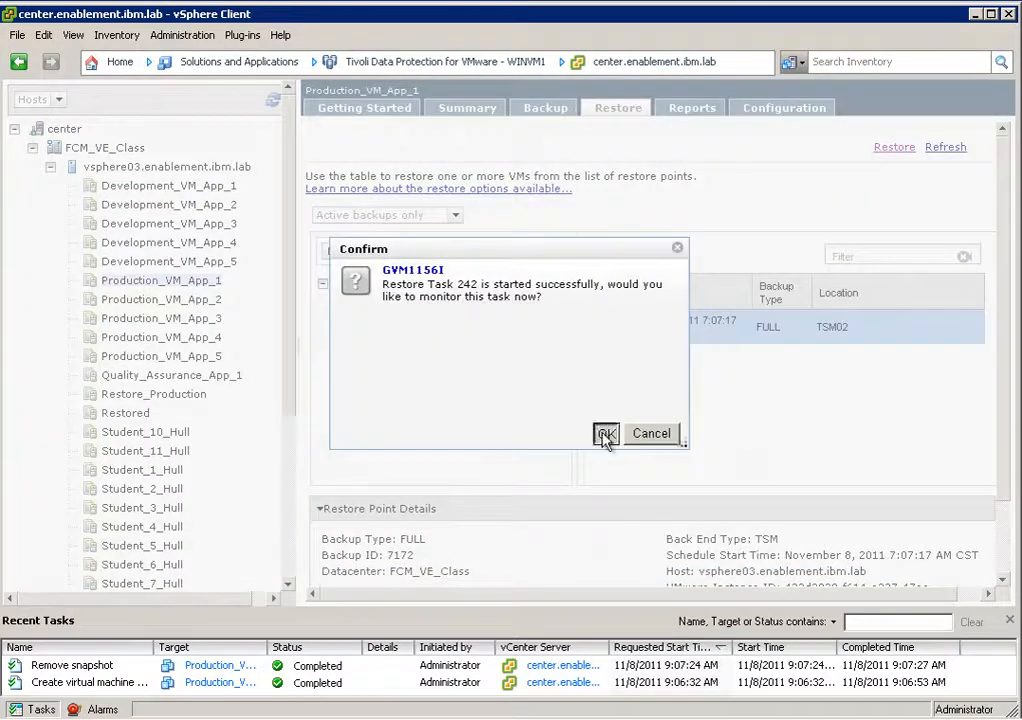
pyautogui.click(606, 436)
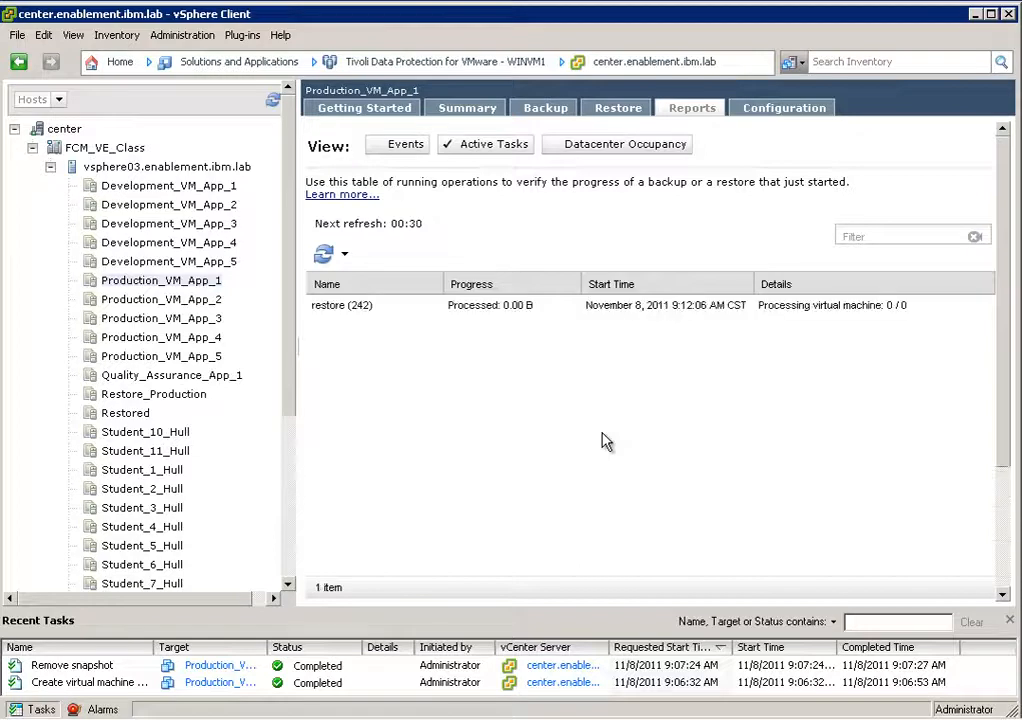
# Select the running restore task and refresh the active tasks repeatedly to check its progress.
pyautogui.click(362, 309)
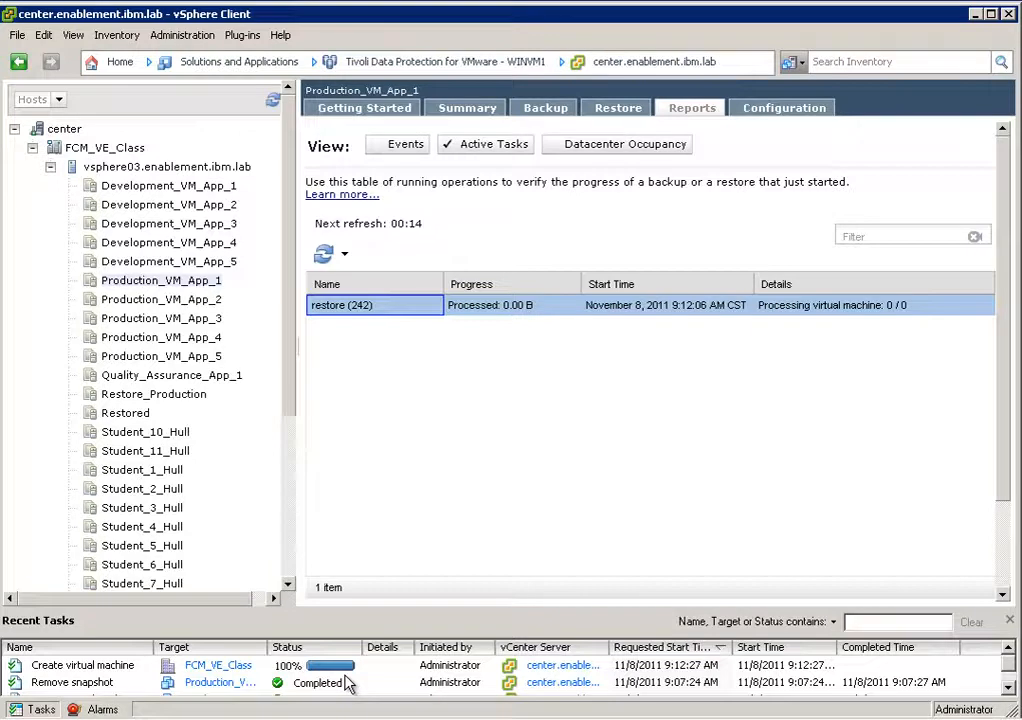
pyautogui.click(324, 258)
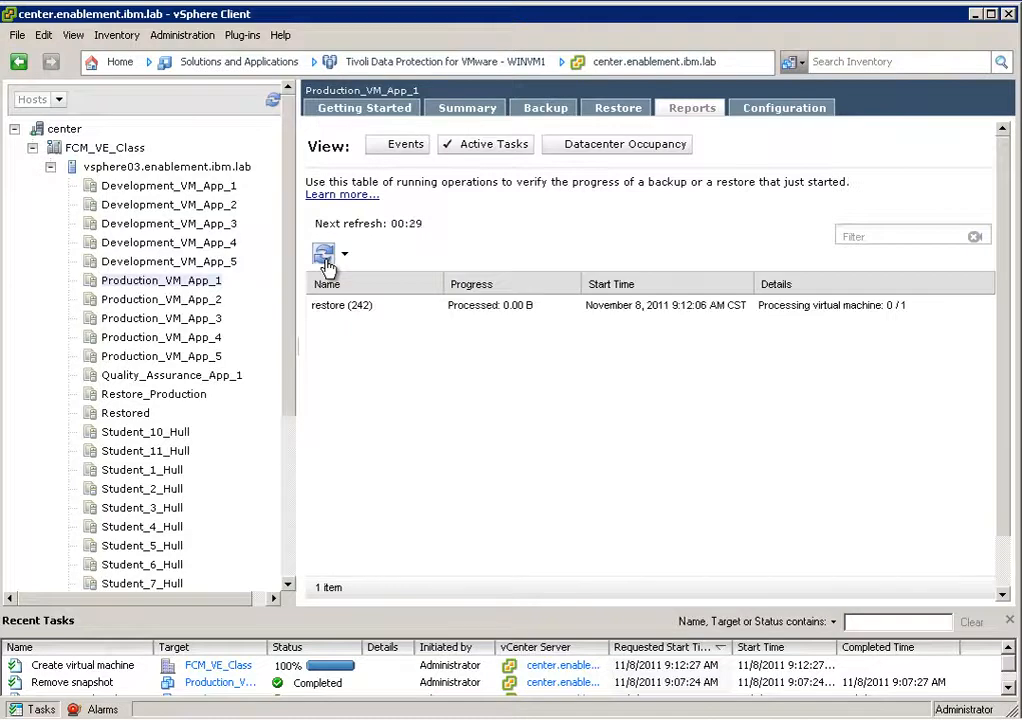
pyautogui.click(326, 262)
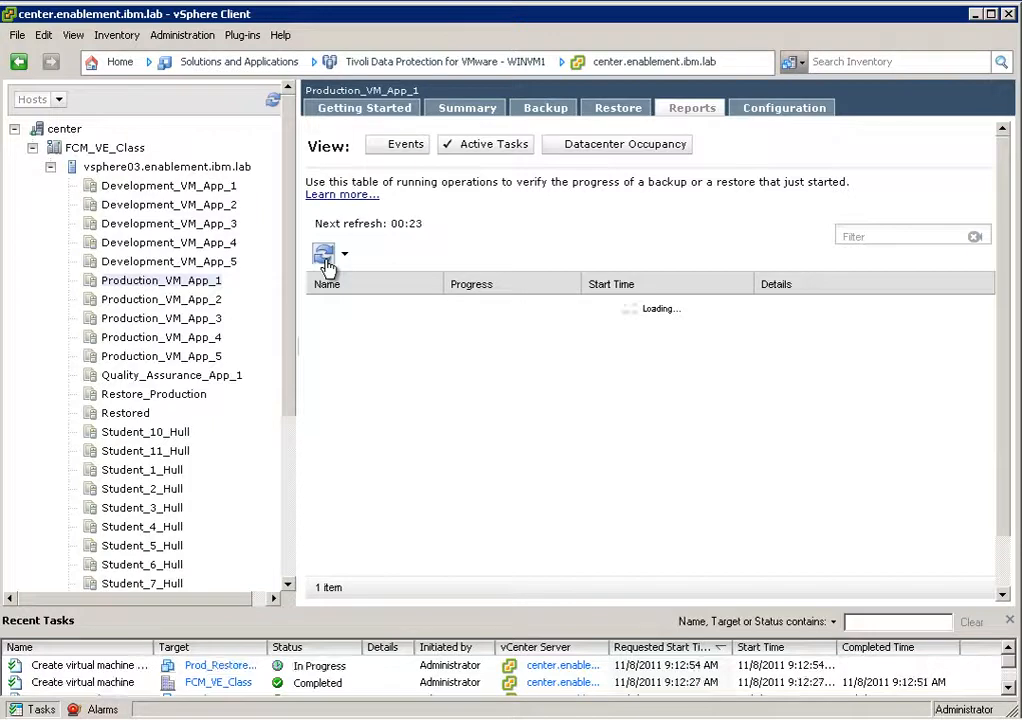
pyautogui.click(324, 255)
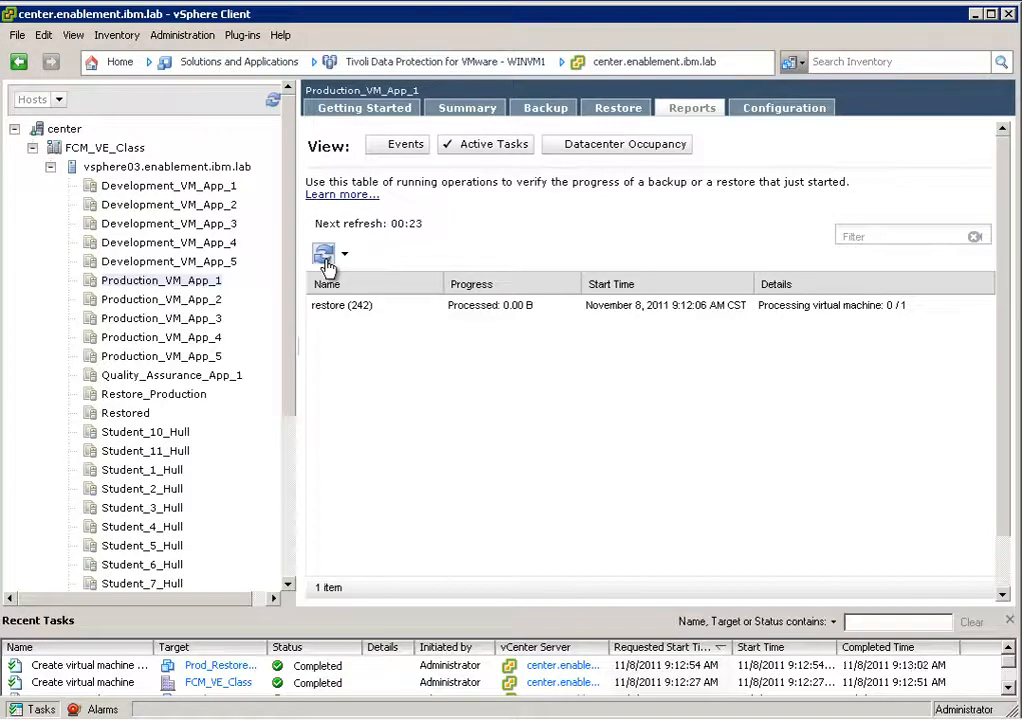
pyautogui.click(325, 262)
pyautogui.click(326, 254)
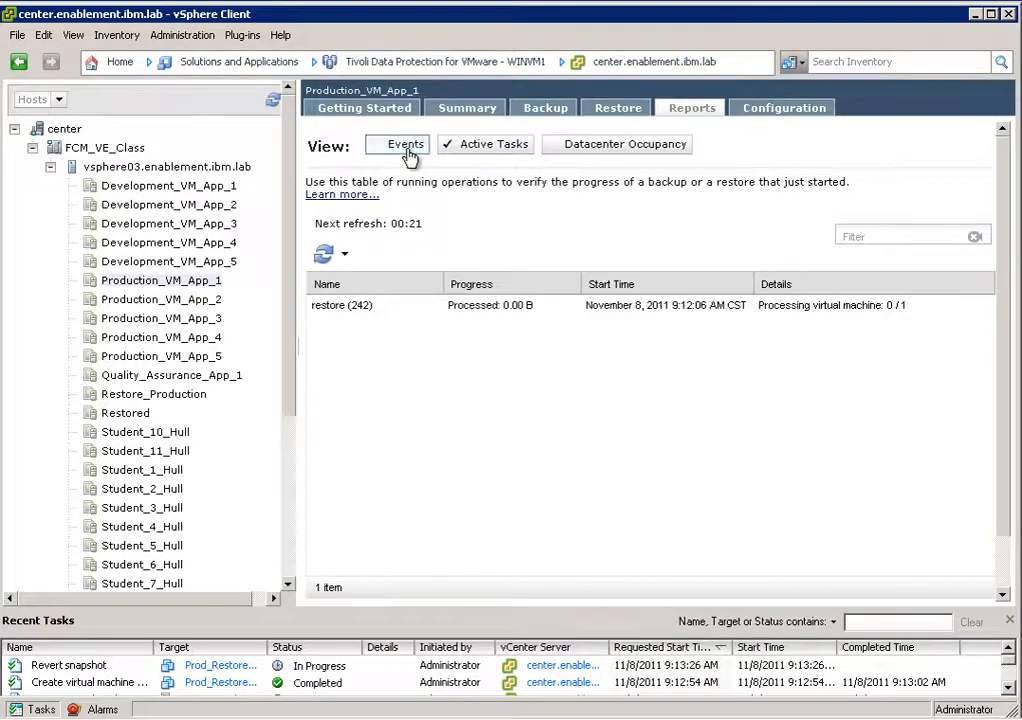
# View the completed operations in the events report, refresh them, and check the status of the restore task.
pyautogui.click(408, 150)
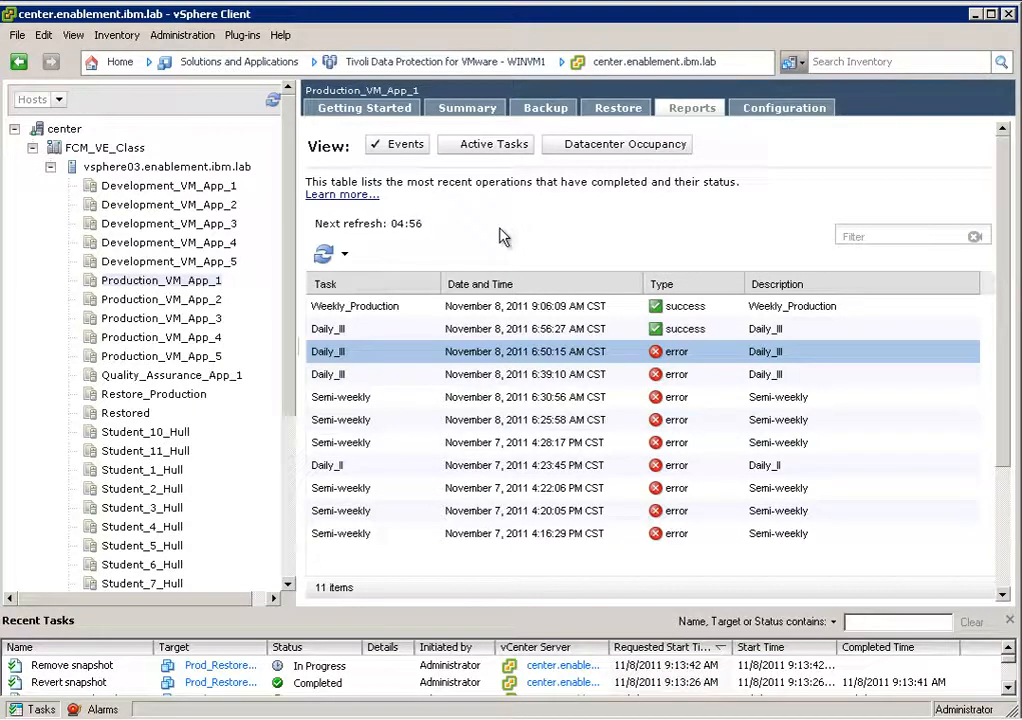
pyautogui.click(324, 255)
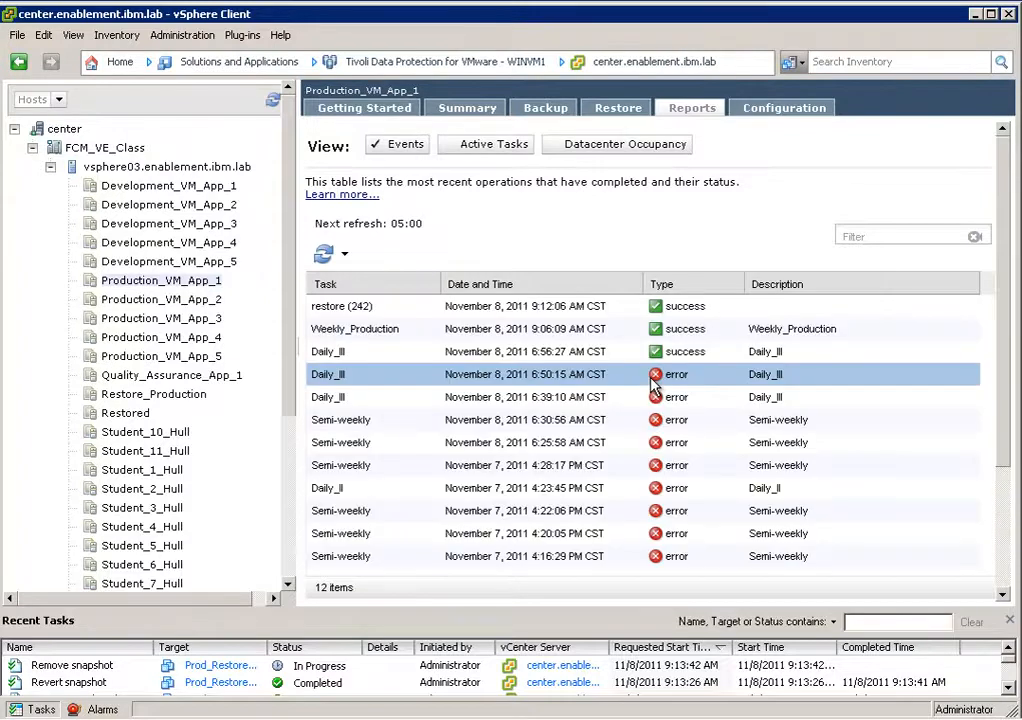
pyautogui.click(385, 316)
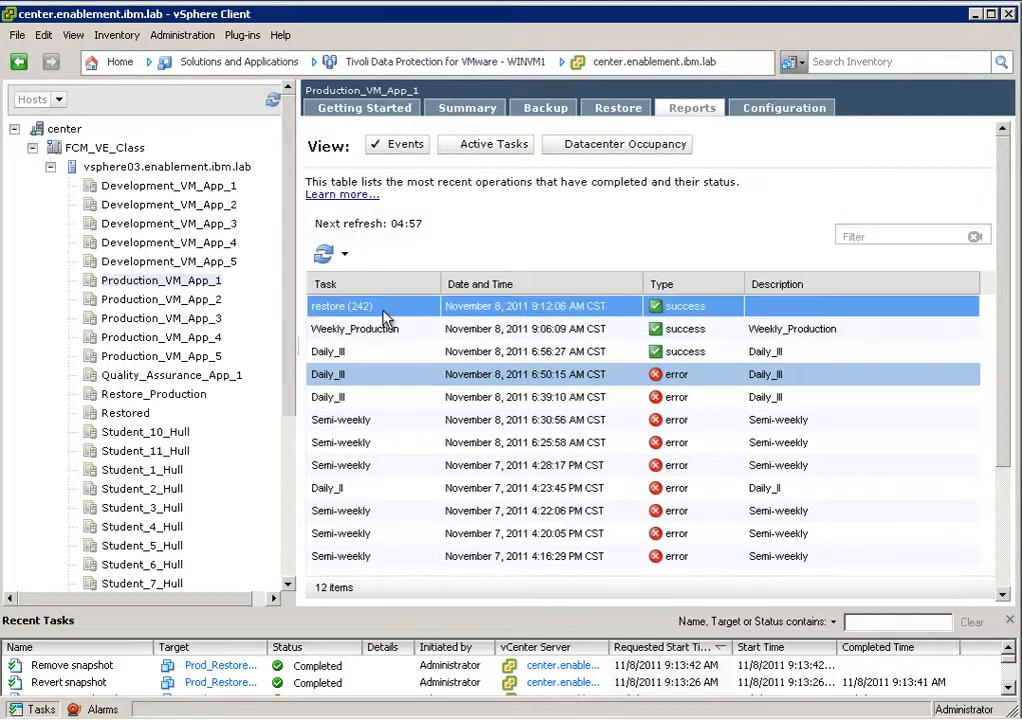
pyautogui.click(590, 326)
pyautogui.click(655, 310)
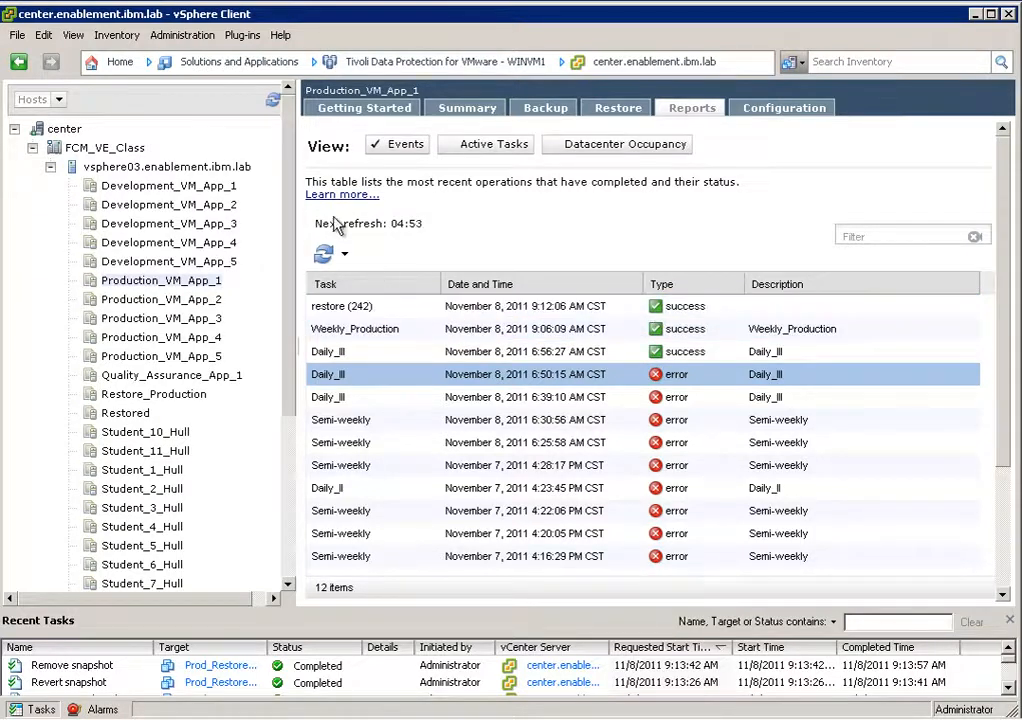
# Open the Hosts and Clusters inventory and view the summary of the restored Prod_Restore_November virtual machine.
pyautogui.click(120, 63)
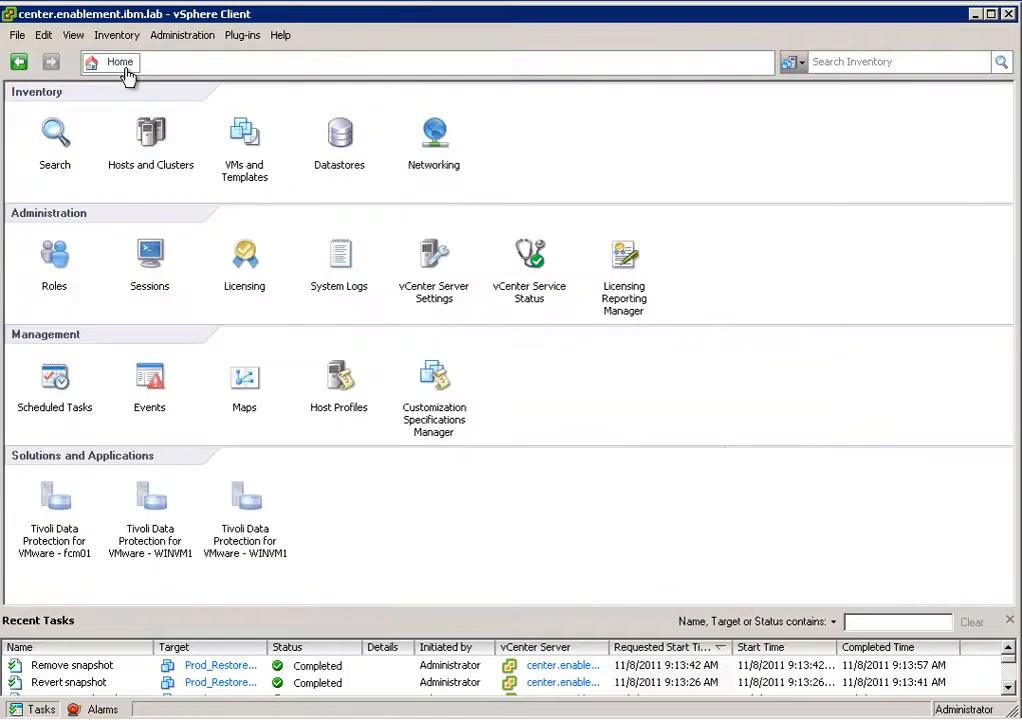
pyautogui.click(155, 150)
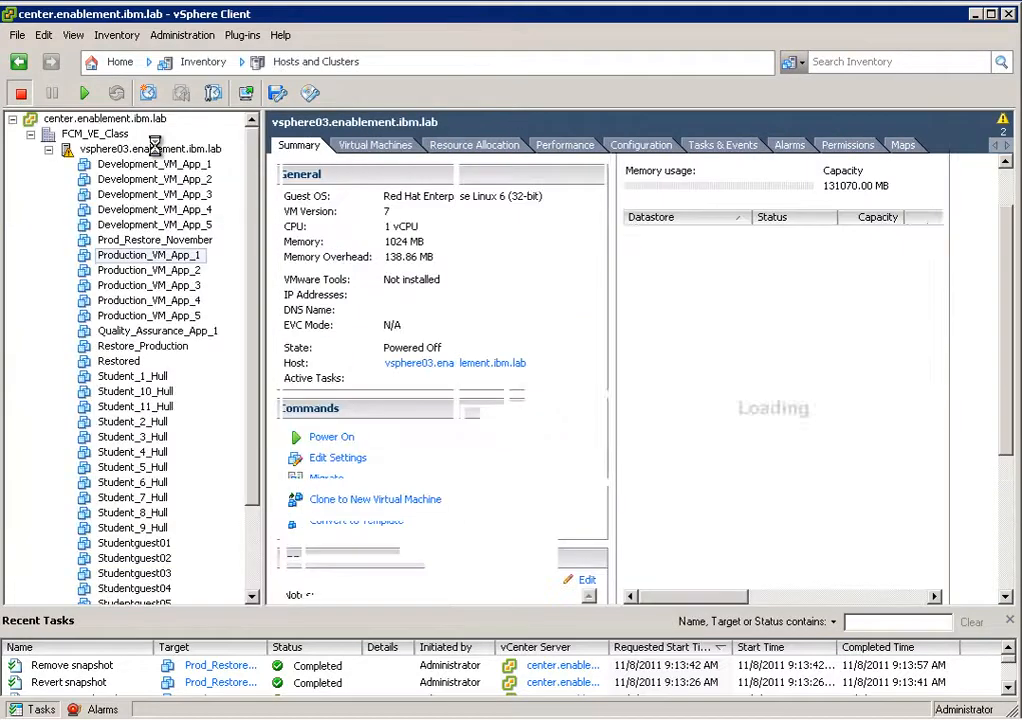
pyautogui.click(155, 148)
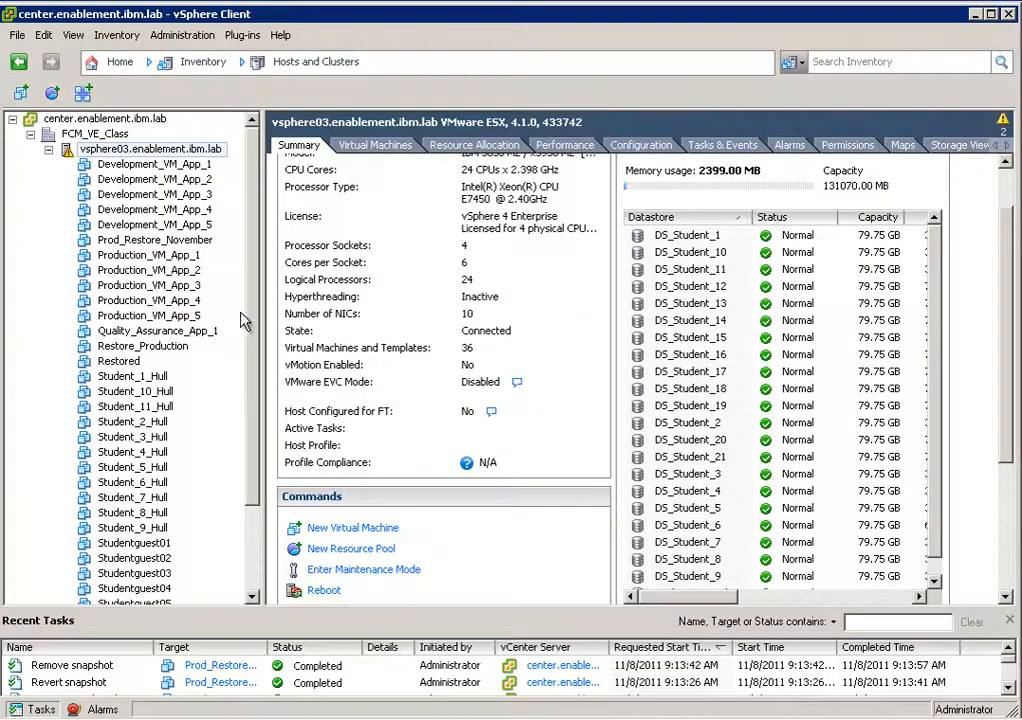
pyautogui.moveTo(255, 282); pyautogui.dragTo(268, 258)
pyautogui.click(175, 240)
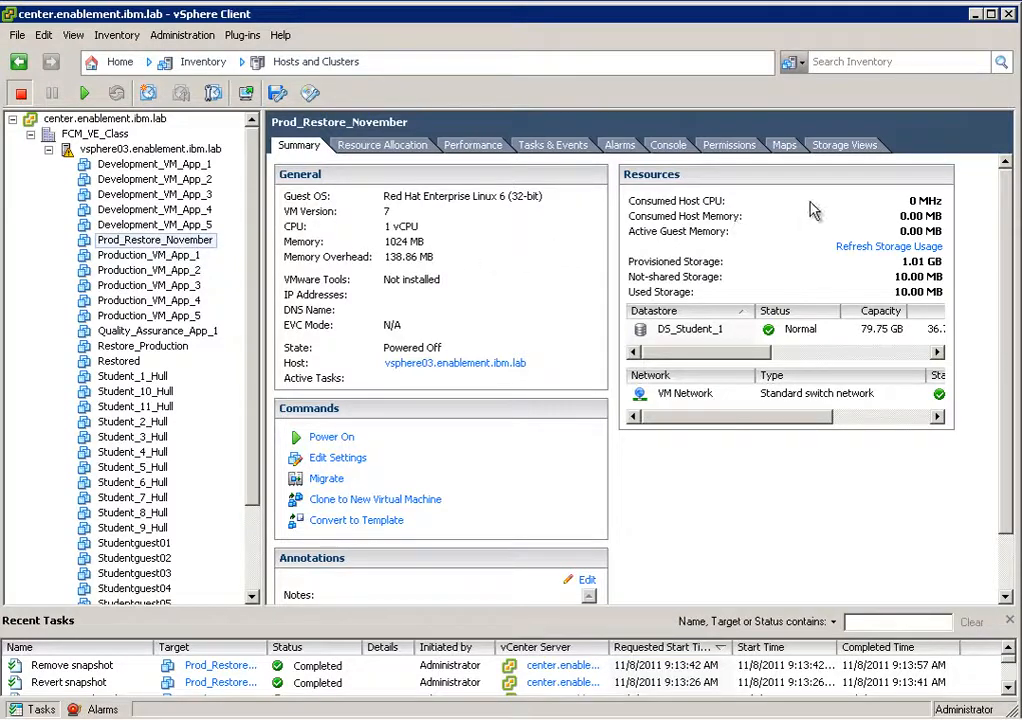
# Minimize the vSphere Client and launch the Data Protection for VMware Recovery Agent.
pyautogui.click(975, 16)
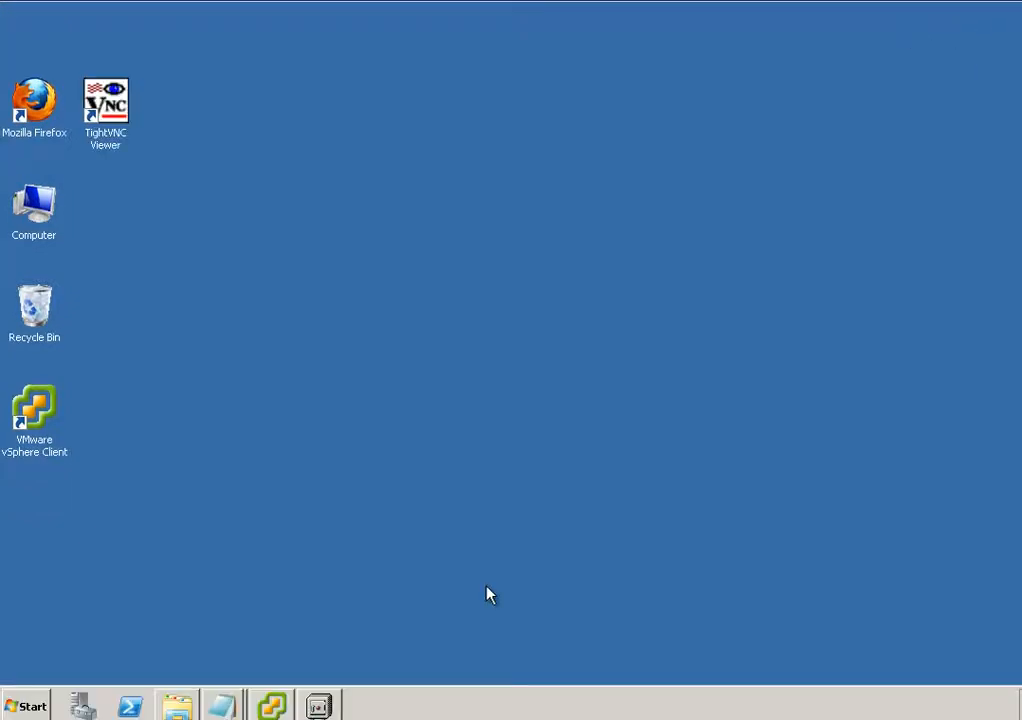
pyautogui.click(25, 706)
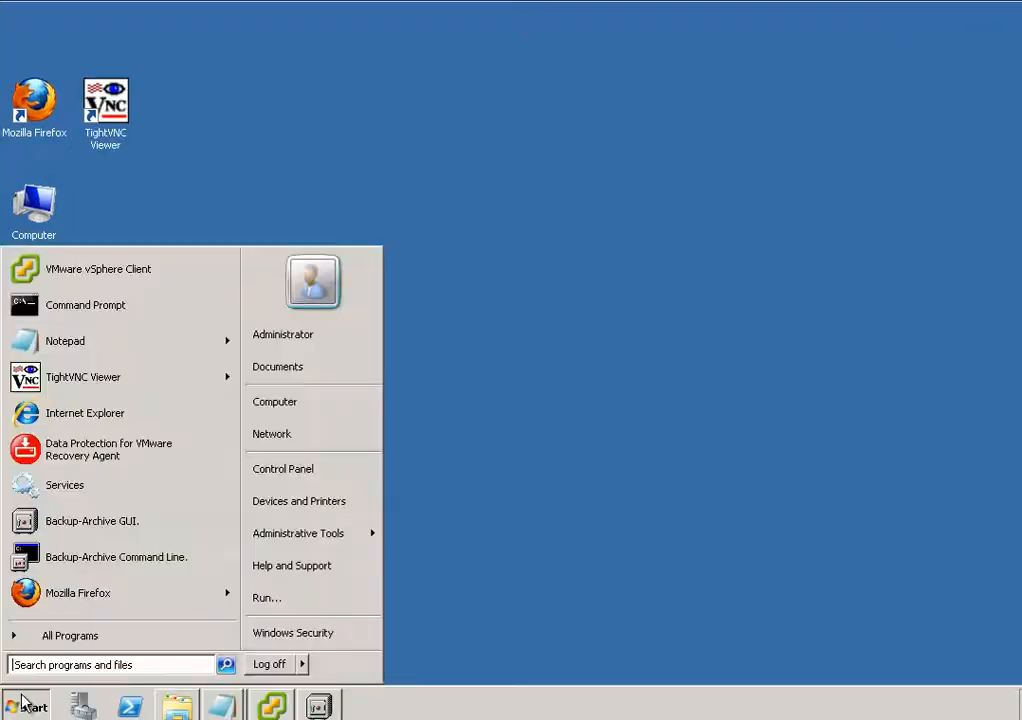
pyautogui.click(143, 461)
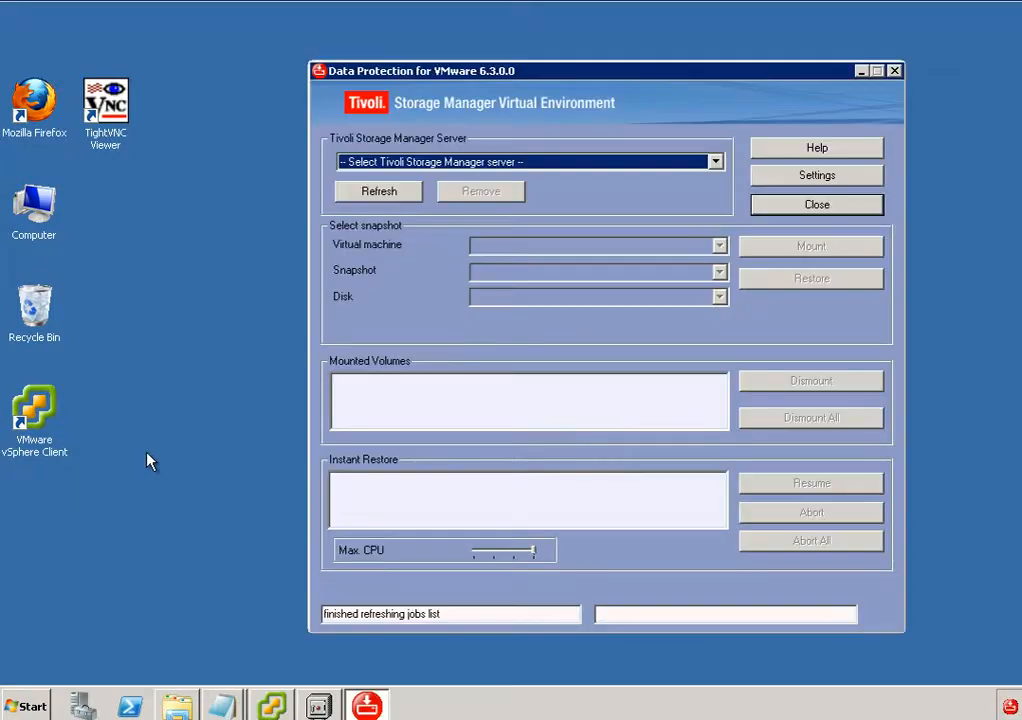
# Try to connect to a new Tivoli Storage Manager server, tsm02 on port 1500, with direct access, node VC1_DC1 and the node password.
pyautogui.click(717, 162)
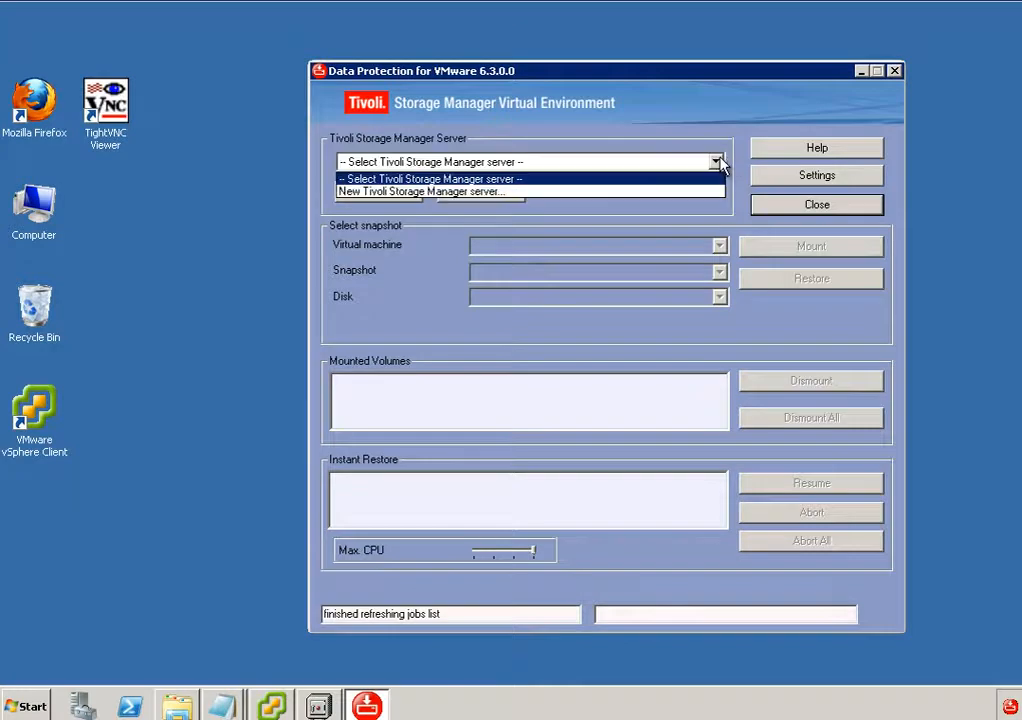
pyautogui.click(538, 193)
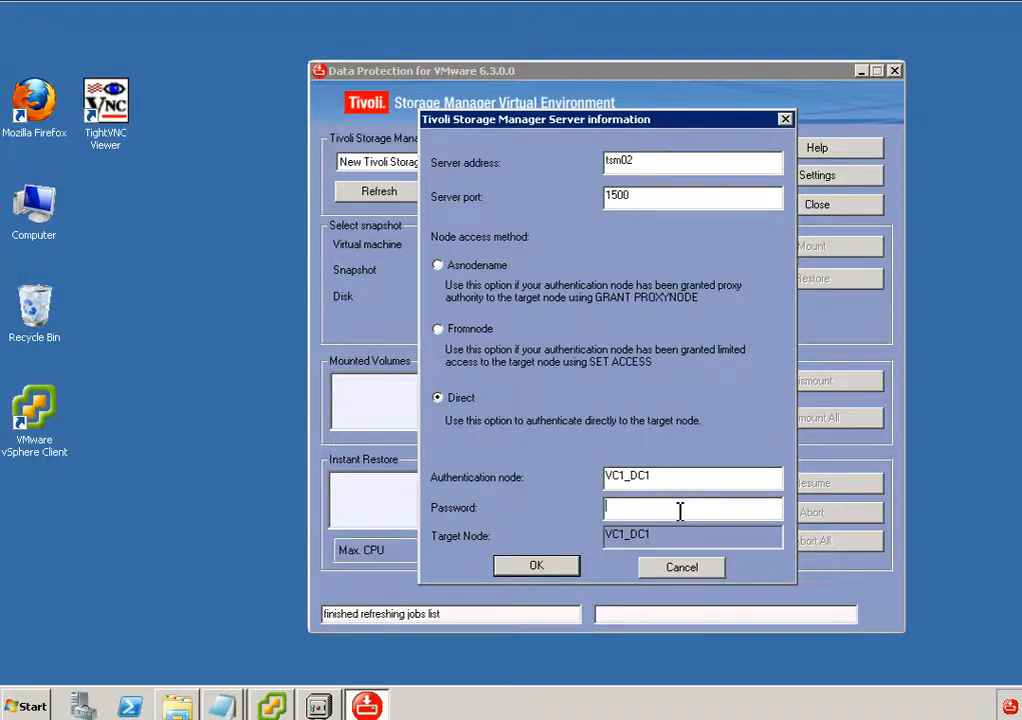
pyautogui.write('admin')
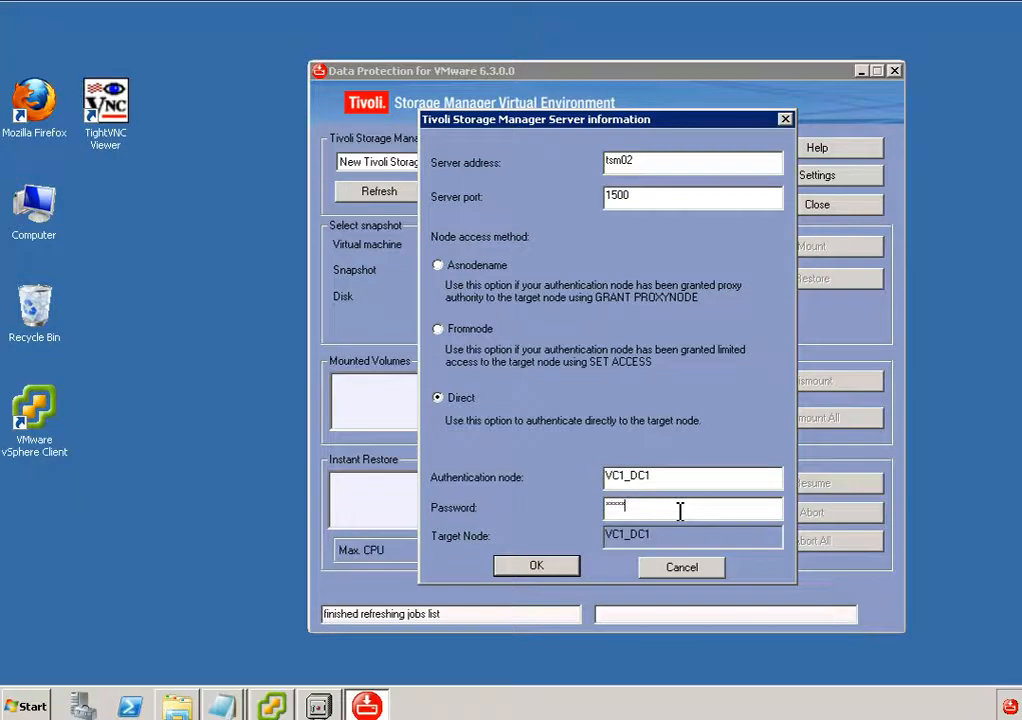
pyautogui.write('123')
pyautogui.click(543, 567)
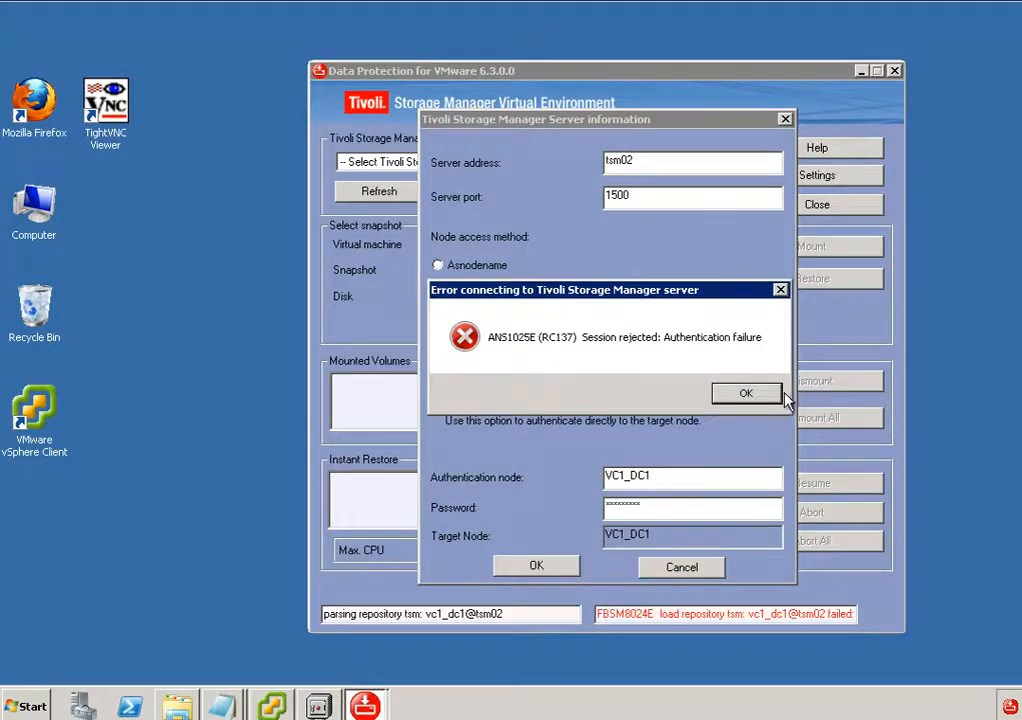
# Dismiss the connection error, re-enter the VC1_DC1 node password, and connect to the tsm02 server again.
pyautogui.click(775, 394)
pyautogui.moveTo(680, 507); pyautogui.dragTo(550, 513)
pyautogui.write('****')
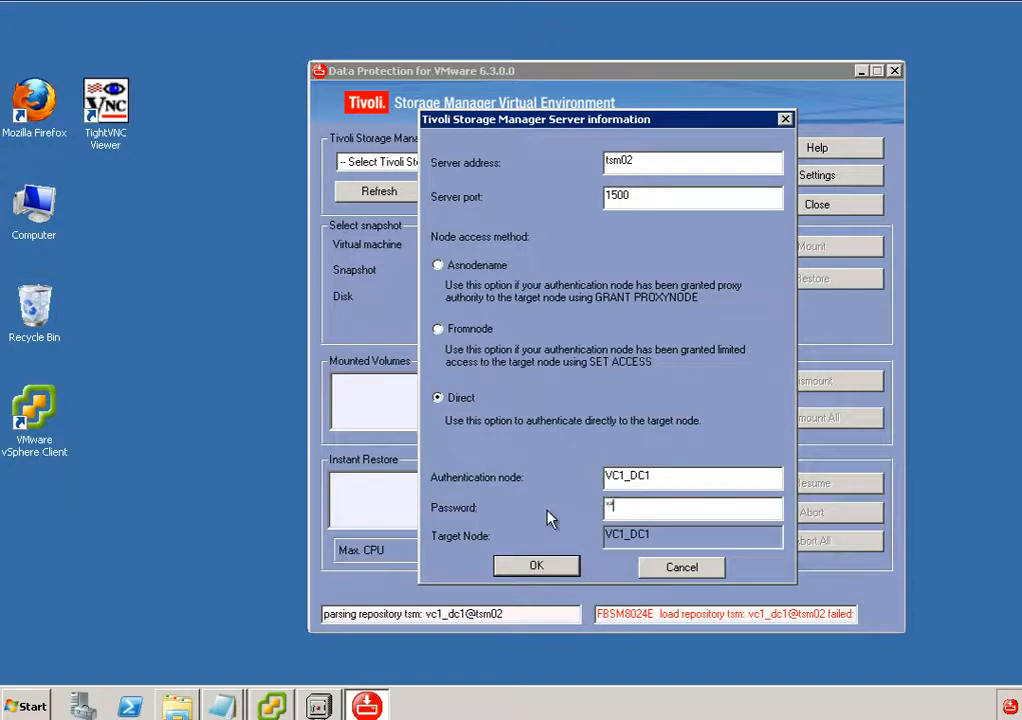
pyautogui.write('****')
pyautogui.click(540, 566)
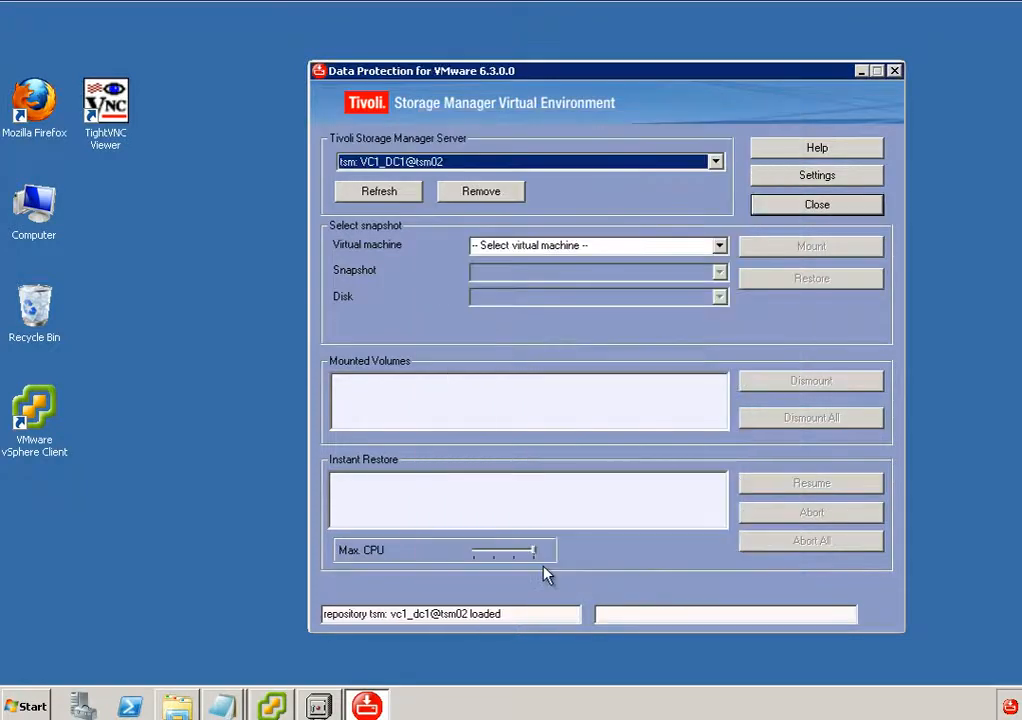
# Choose the Studentguest01 virtual machine and its 11/3/2011 9:40:29 PM snapshot.
pyautogui.click(719, 246)
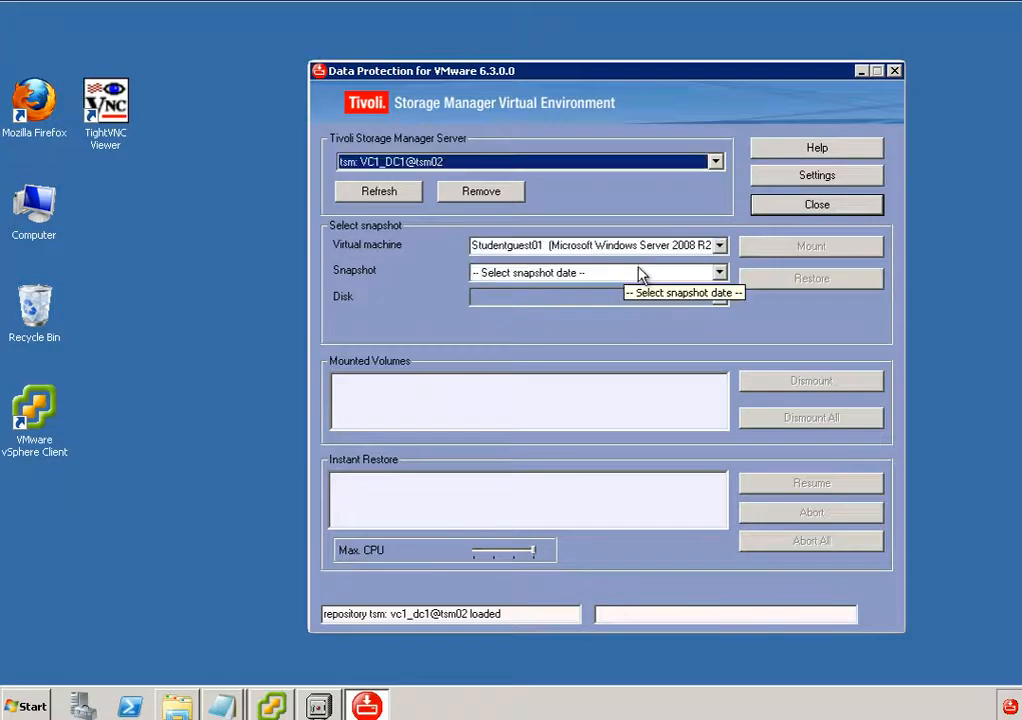
pyautogui.click(720, 274)
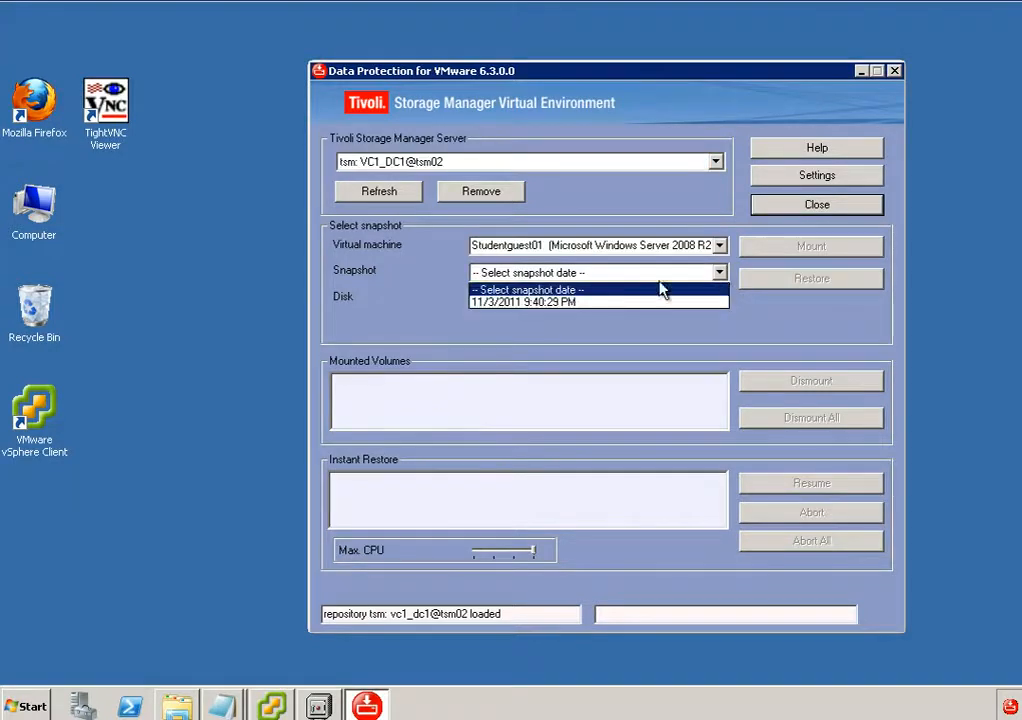
pyautogui.click(590, 302)
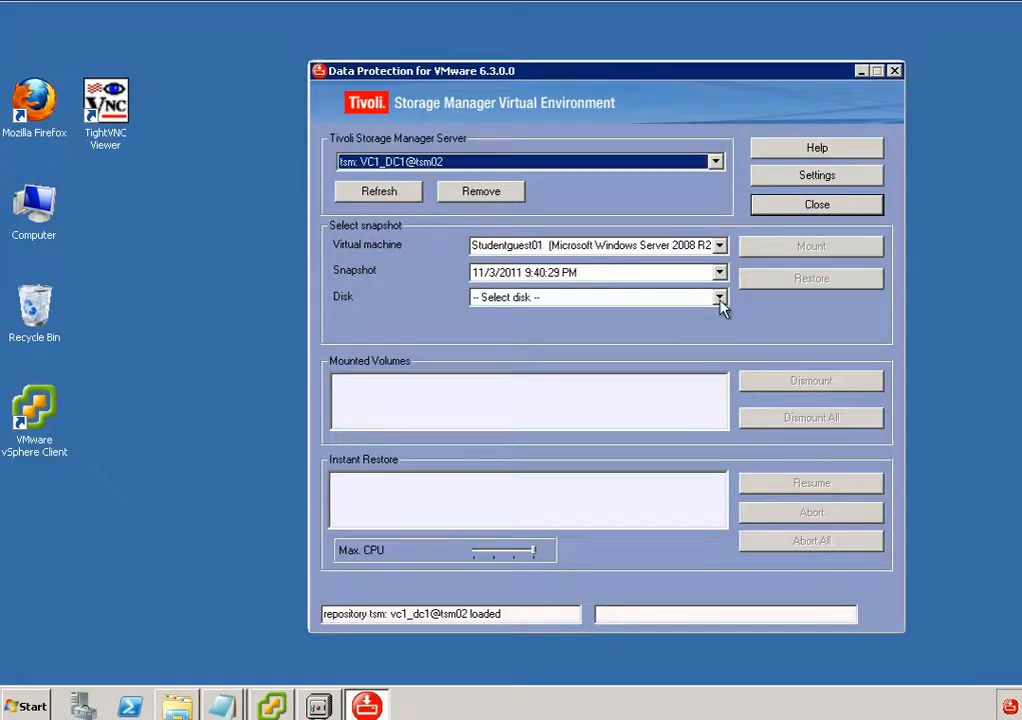
# Mount partition 0 (E_drive) of the snapshot's Hard Disk 2 (1.00 GB) as a read-only virtual volume with drive letter K:\.
pyautogui.click(720, 299)
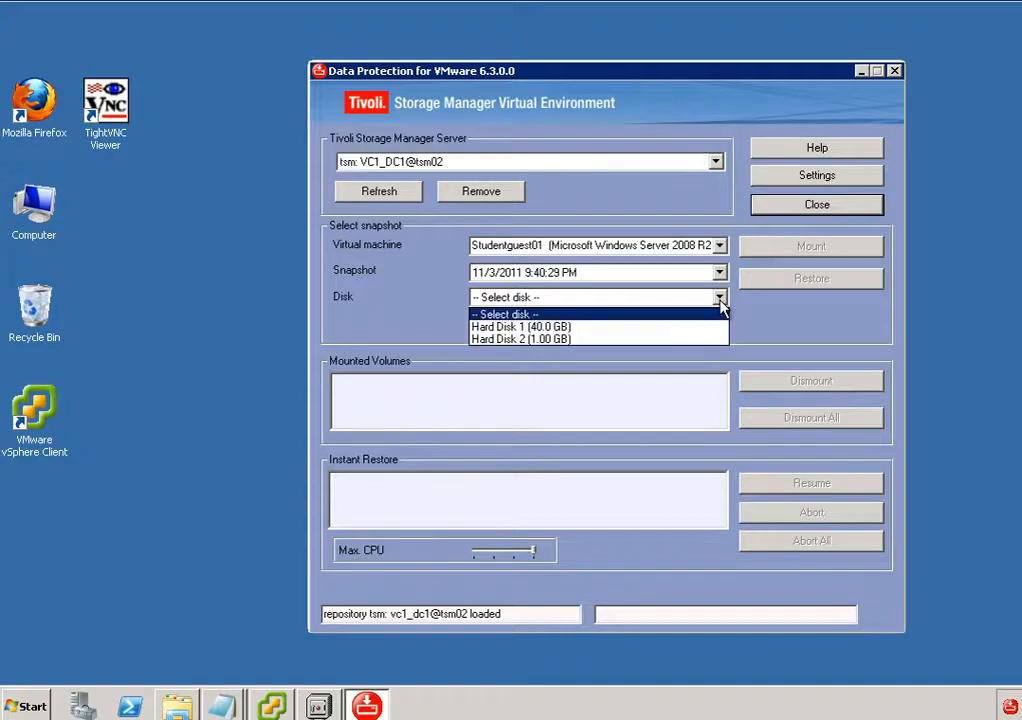
pyautogui.click(564, 340)
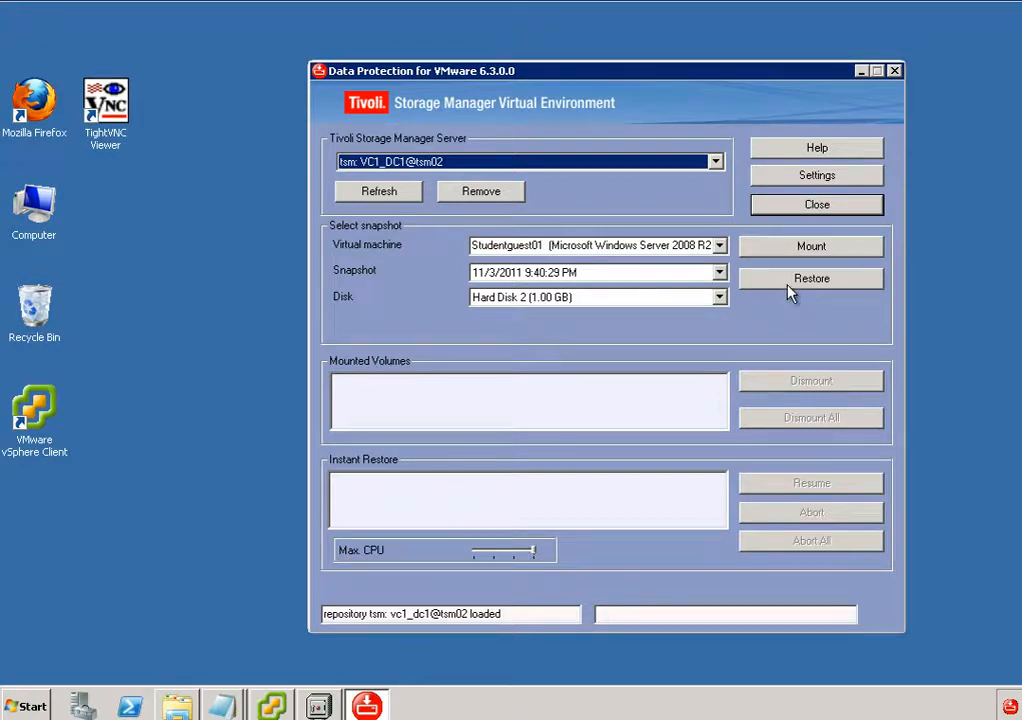
pyautogui.click(802, 256)
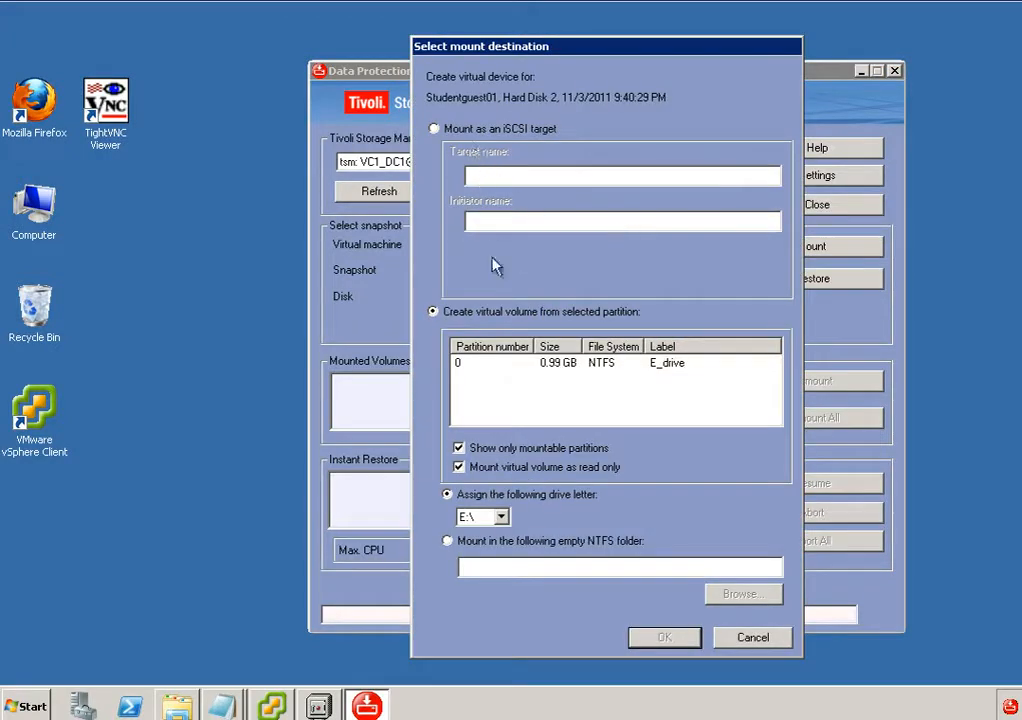
pyautogui.click(560, 368)
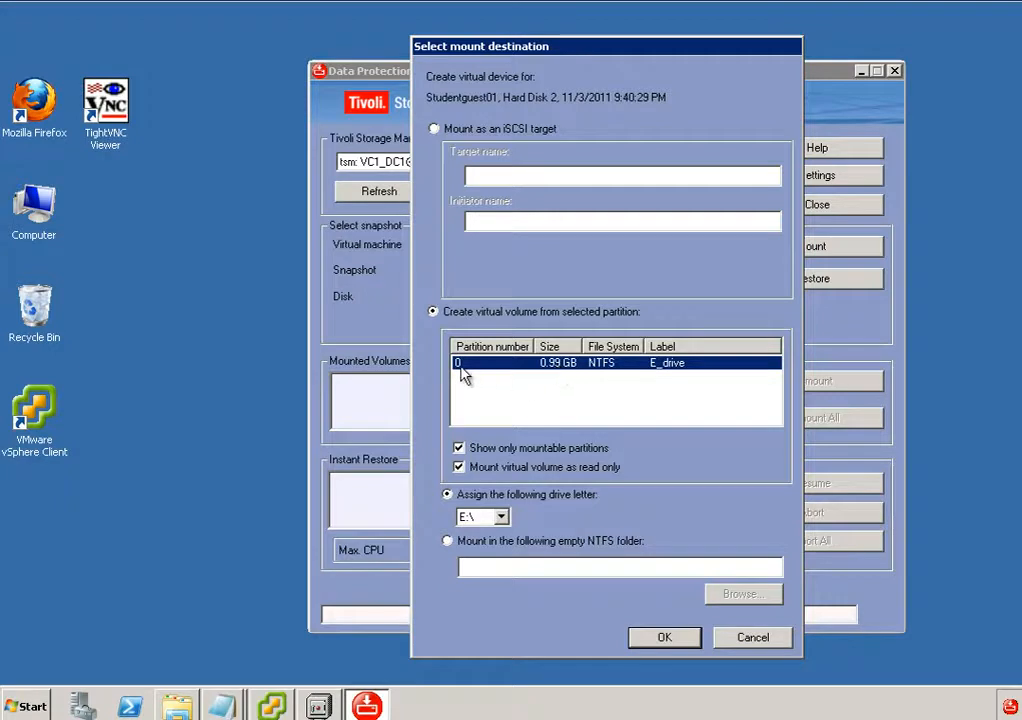
pyautogui.click(500, 517)
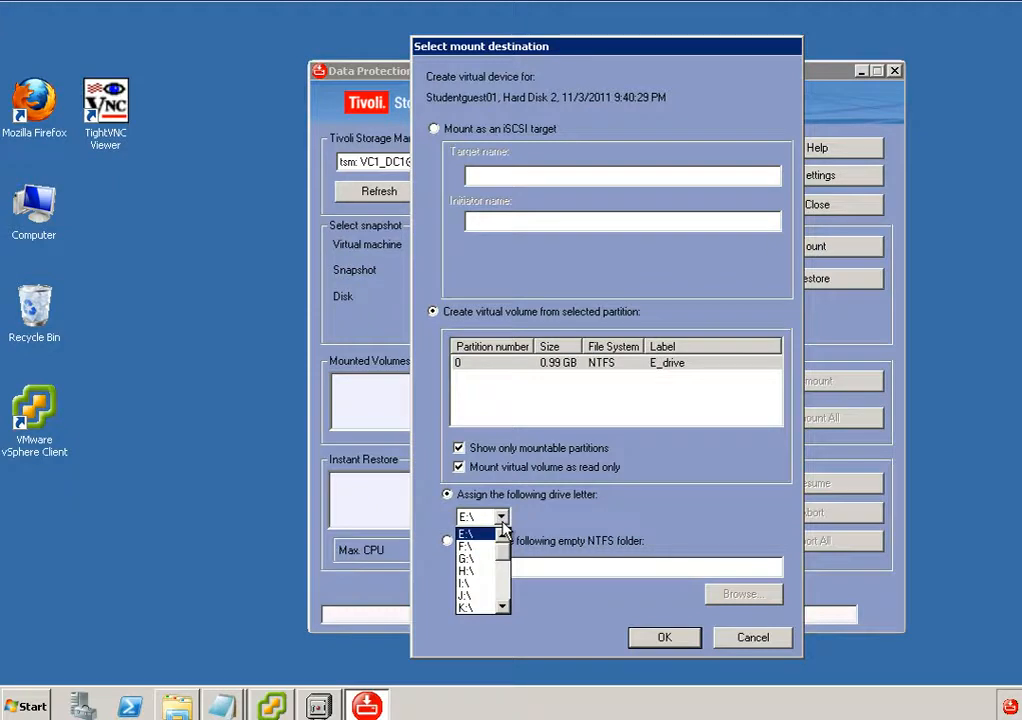
pyautogui.click(478, 610)
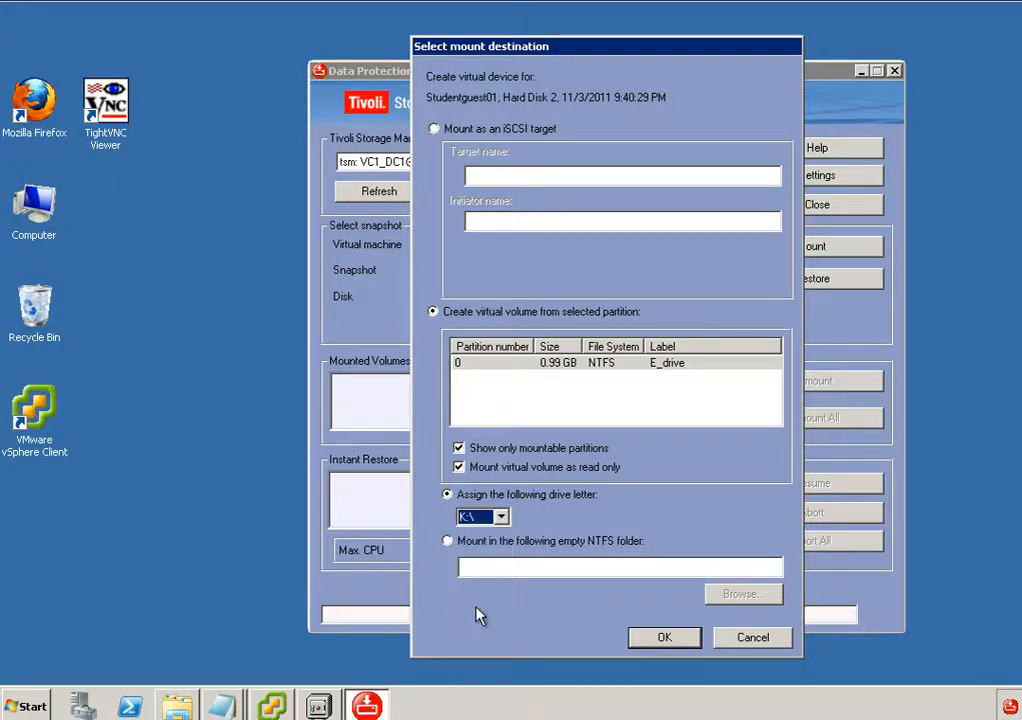
pyautogui.click(665, 638)
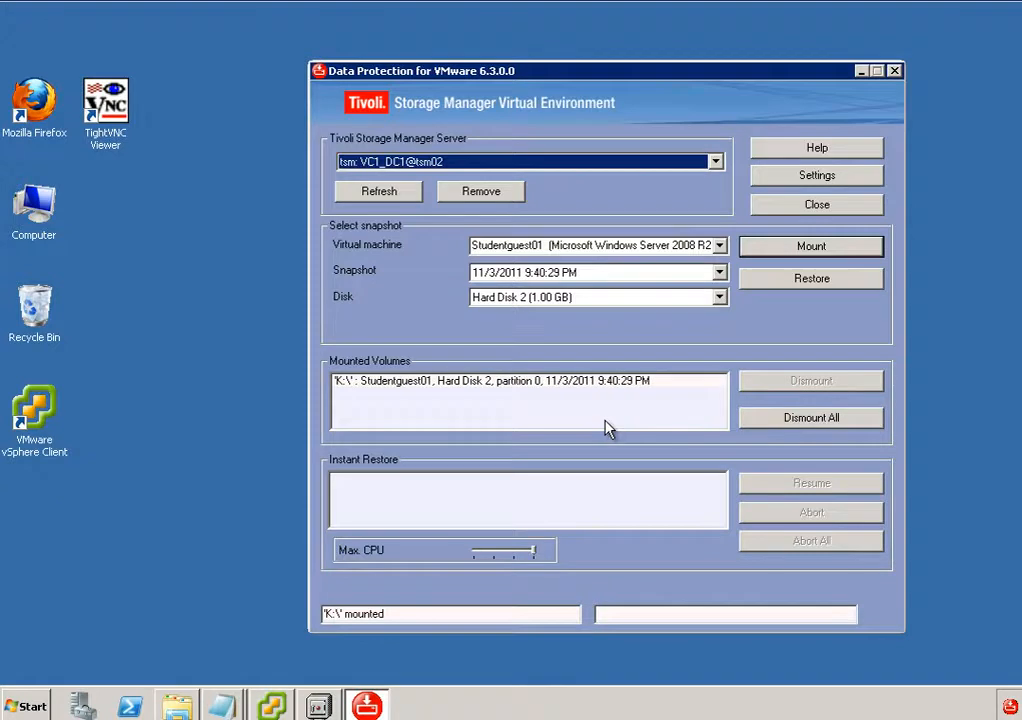
pyautogui.click(487, 383)
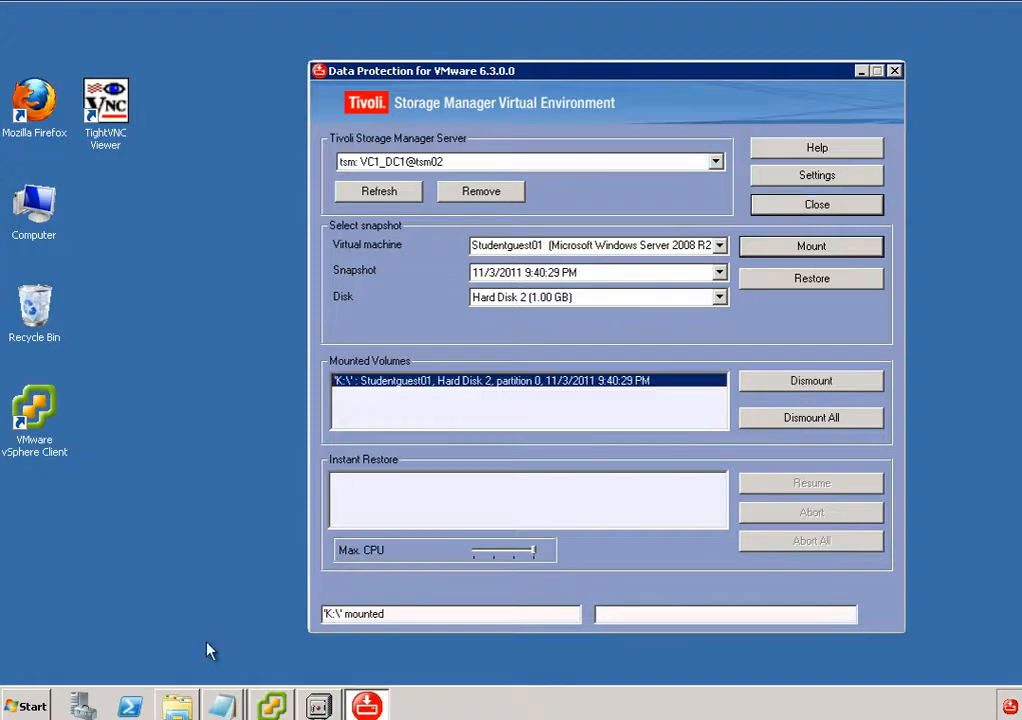
# Switch to Windows Explorer, copy document_1.txt - Copy (2) from the K: drive to the desktop, and close the Explorer window.
pyautogui.click(177, 706)
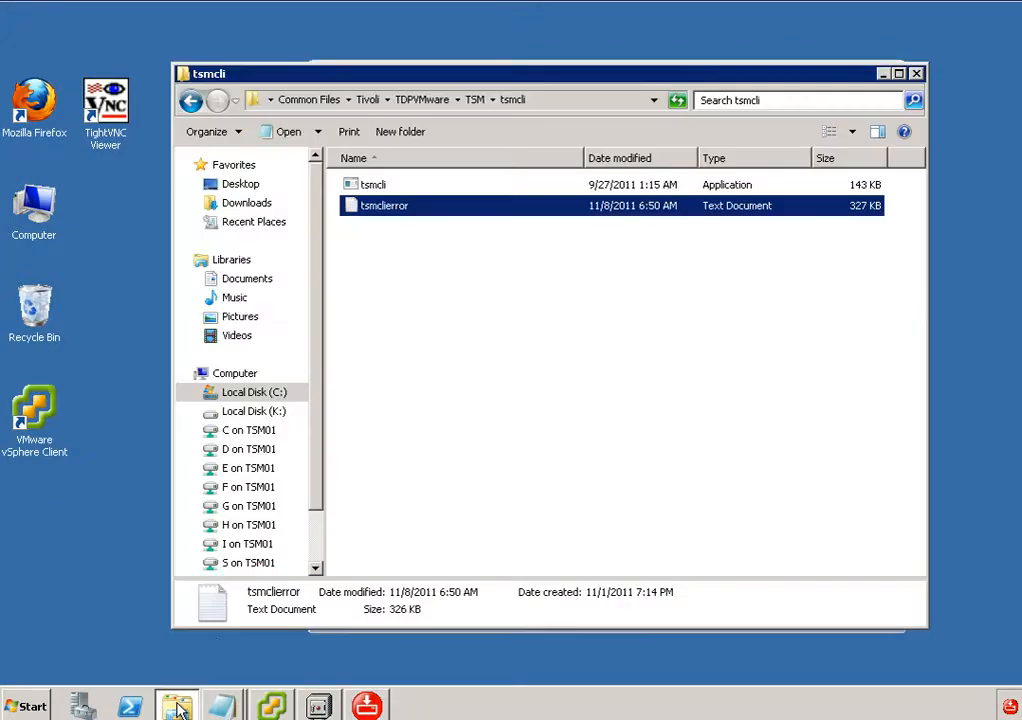
pyautogui.click(276, 420)
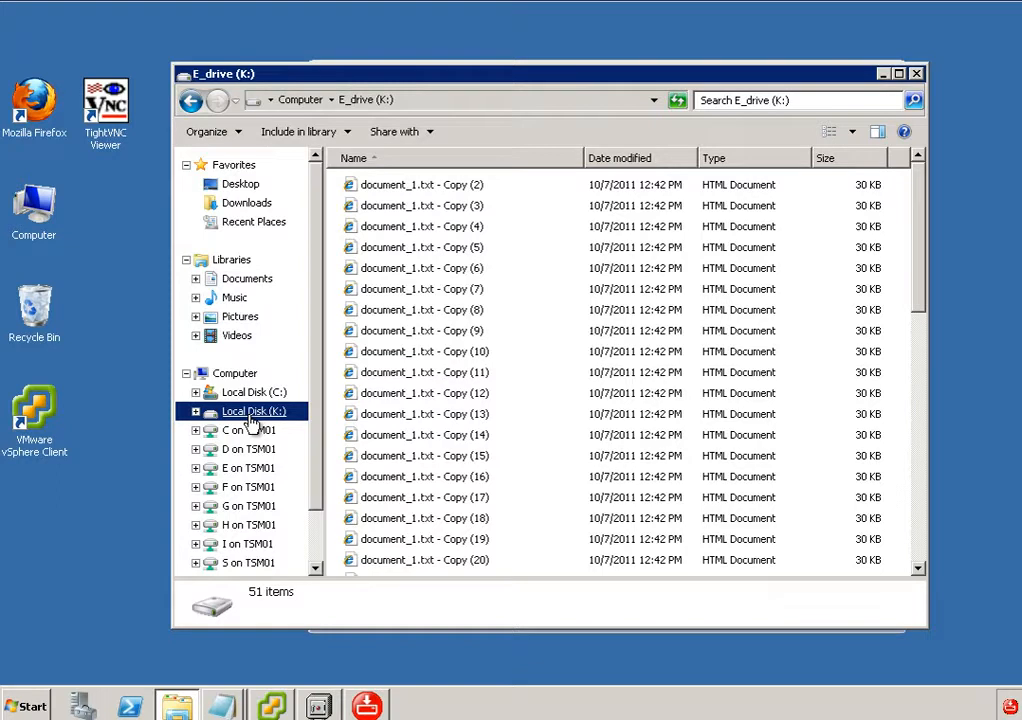
pyautogui.click(393, 190)
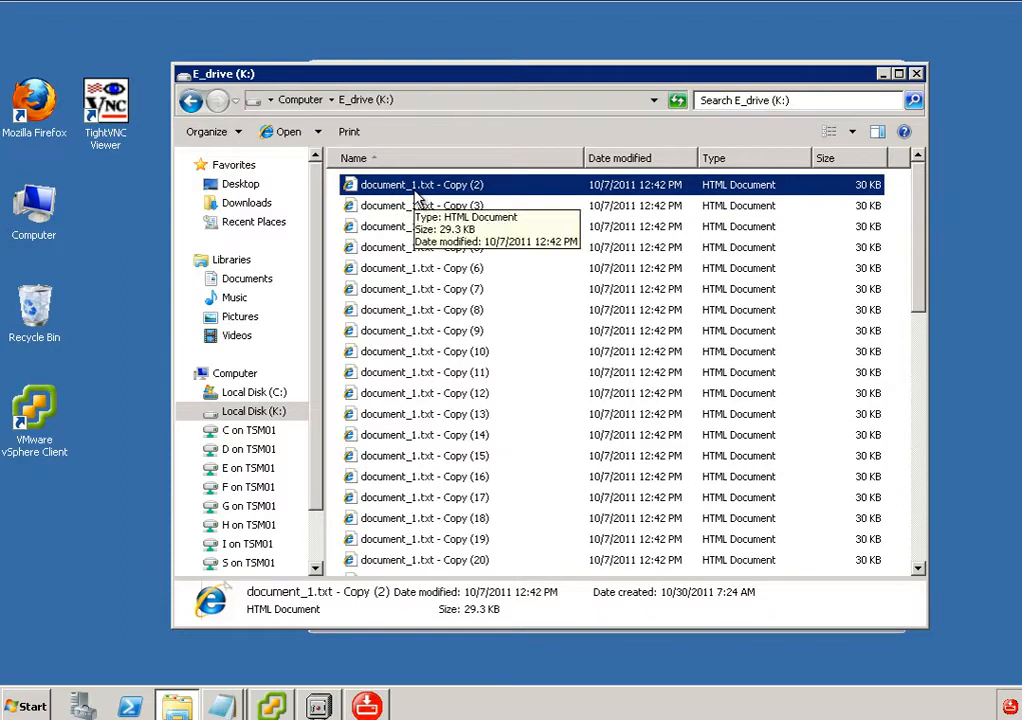
pyautogui.moveTo(418, 197); pyautogui.dragTo(1006, 356)
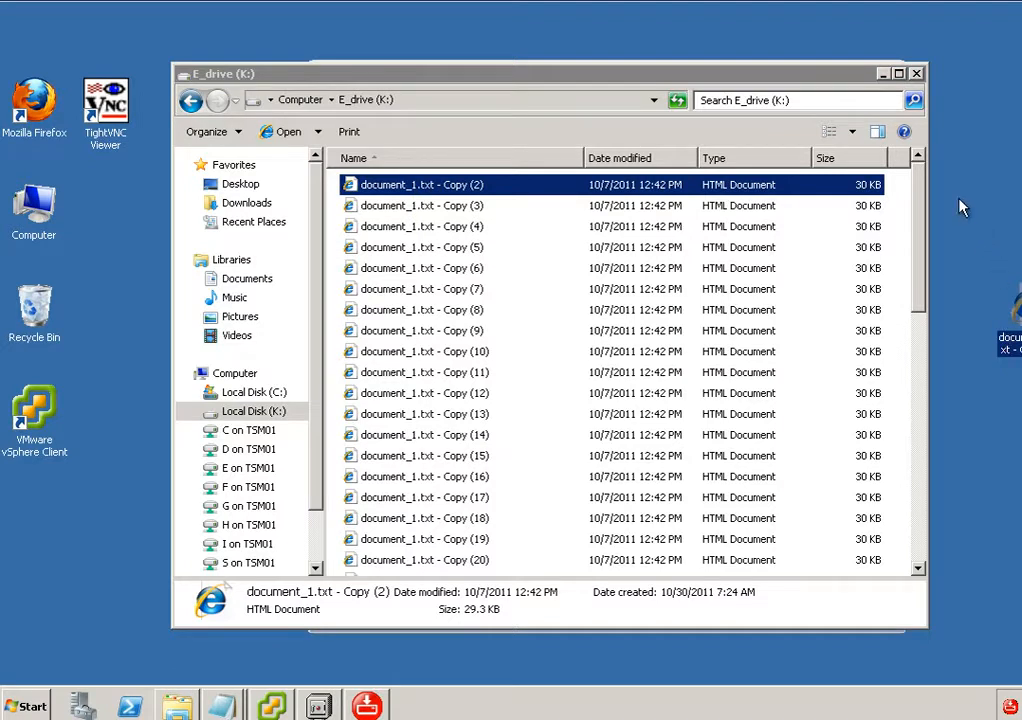
pyautogui.click(916, 75)
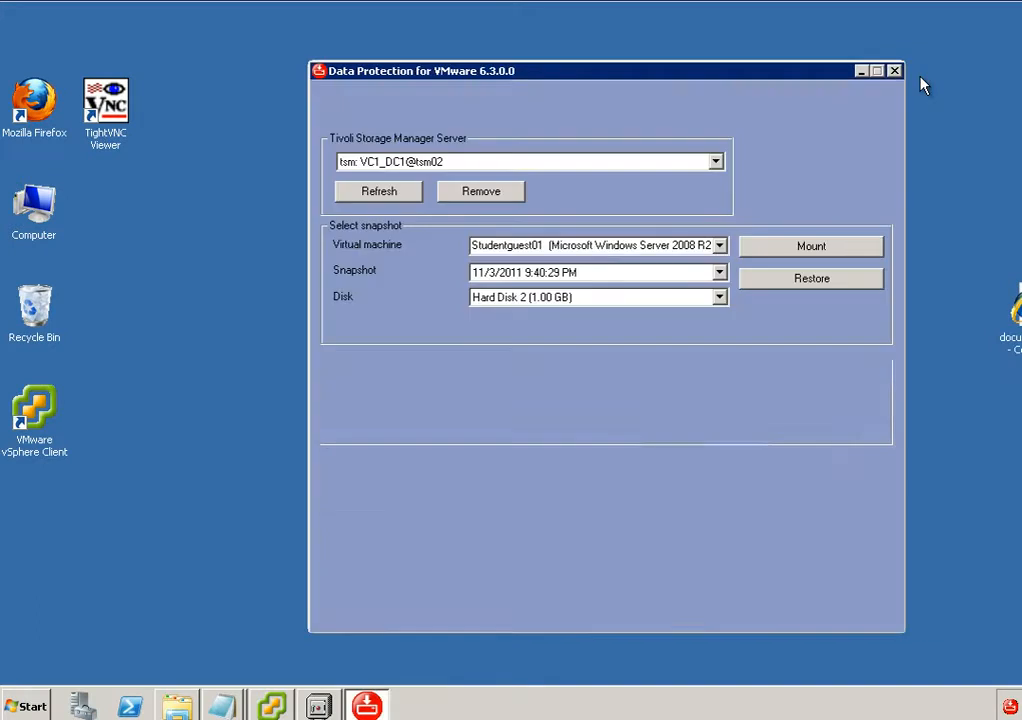